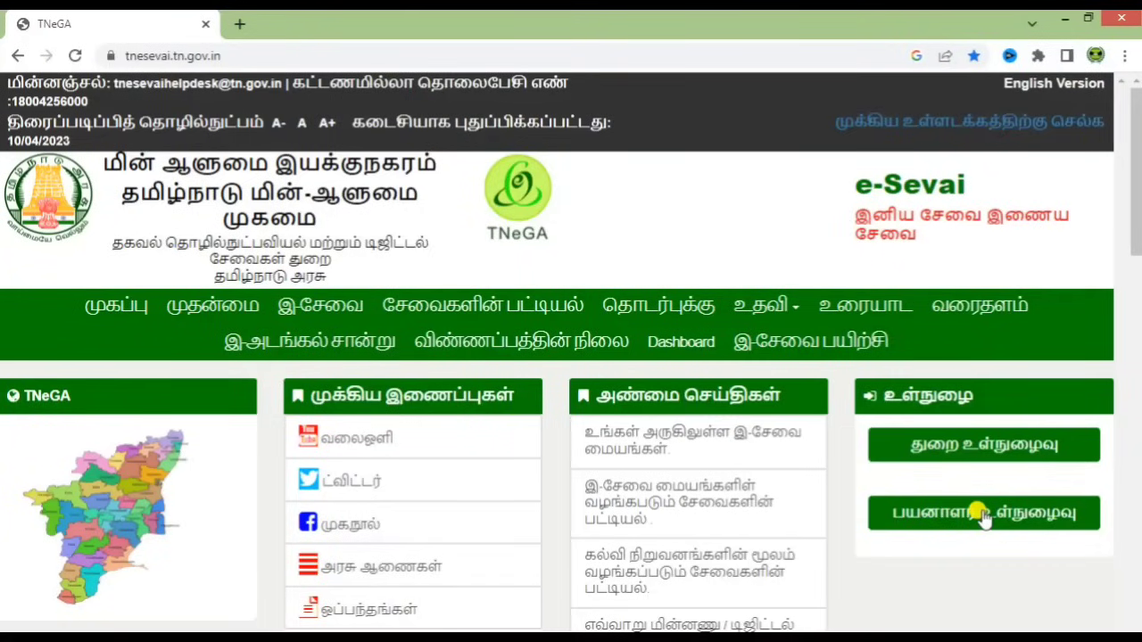
Open the citizen user login and go to the new user registration form.
{"action": "left_click", "coordinate": [982, 516]}
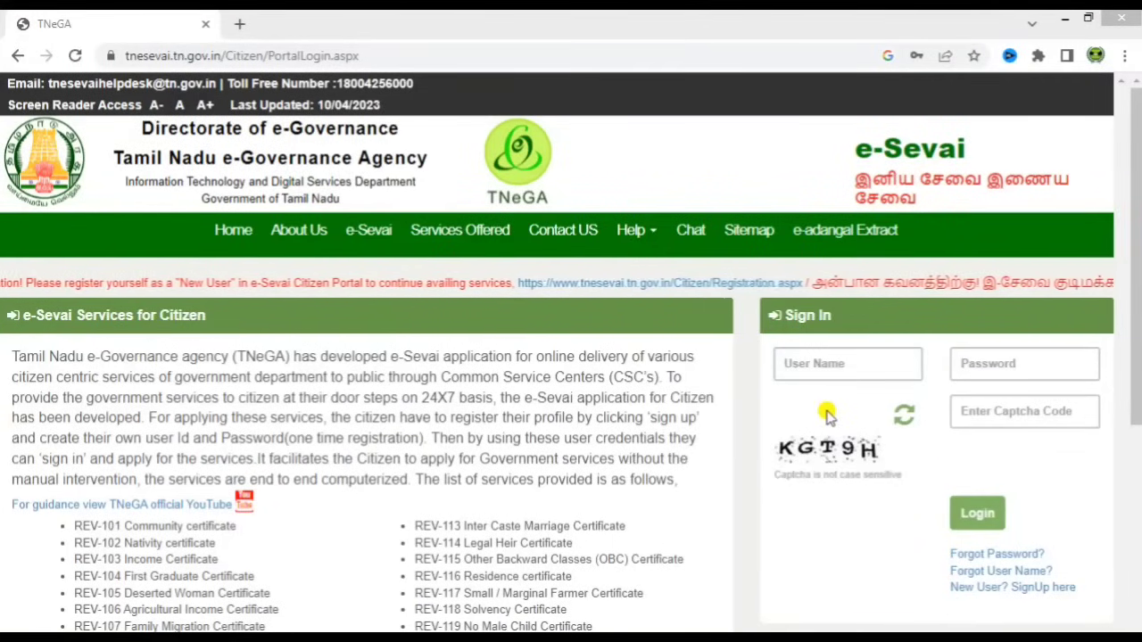
{"action": "left_click", "coordinate": [1065, 402]}
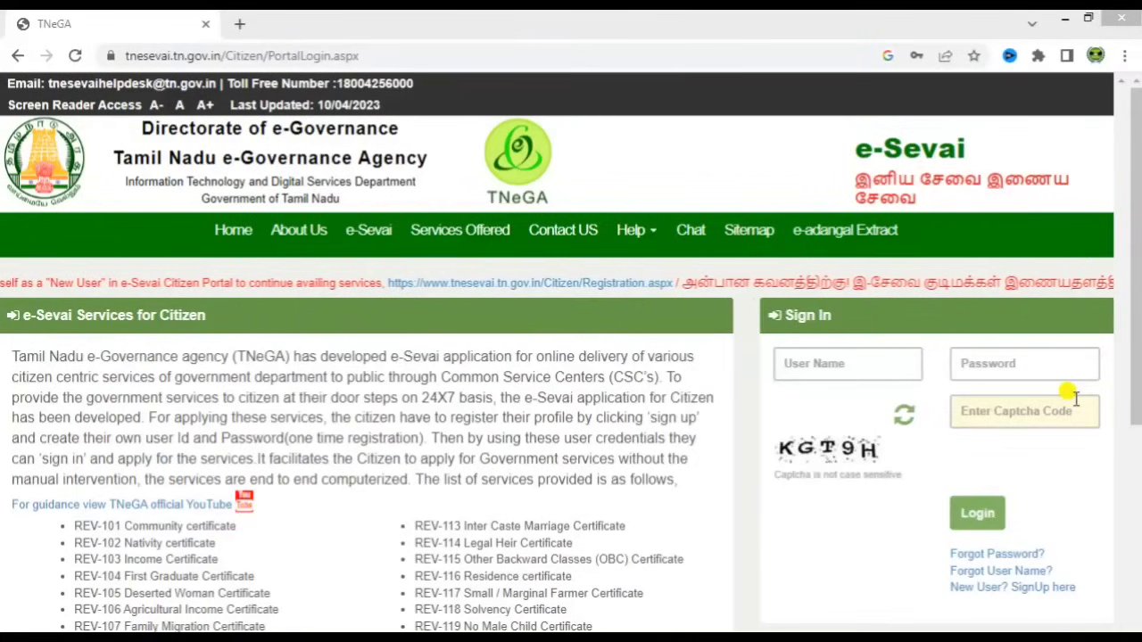
{"action": "left_click", "coordinate": [1008, 586]}
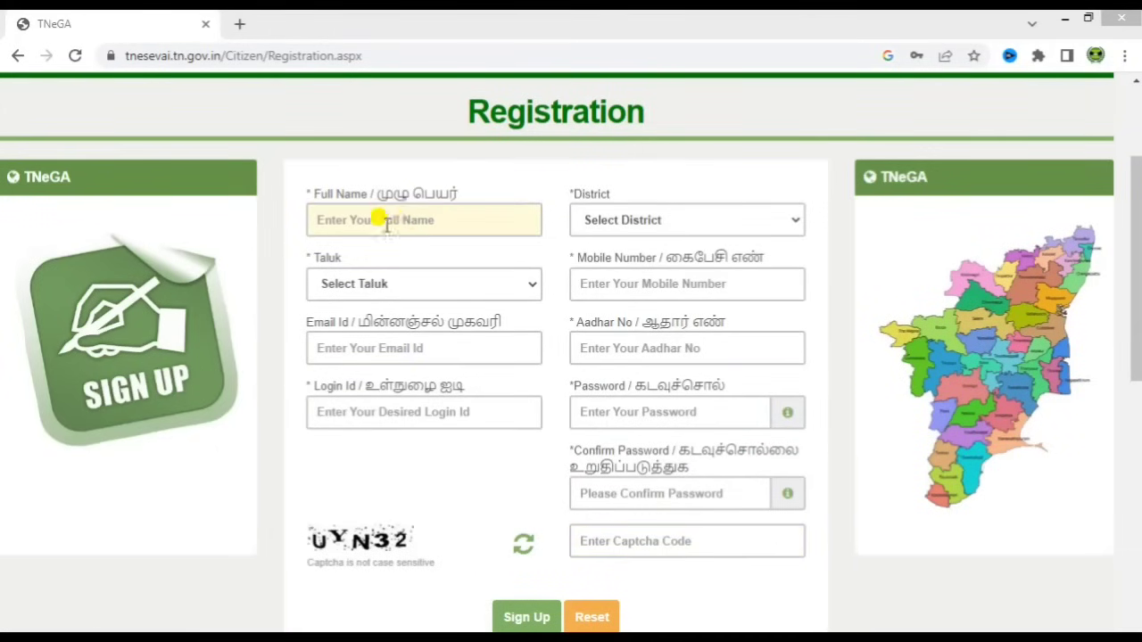
Select Tiruvannamalai as the district and Thandrampet as the taluk in the registration form.
{"action": "left_click", "coordinate": [614, 221]}
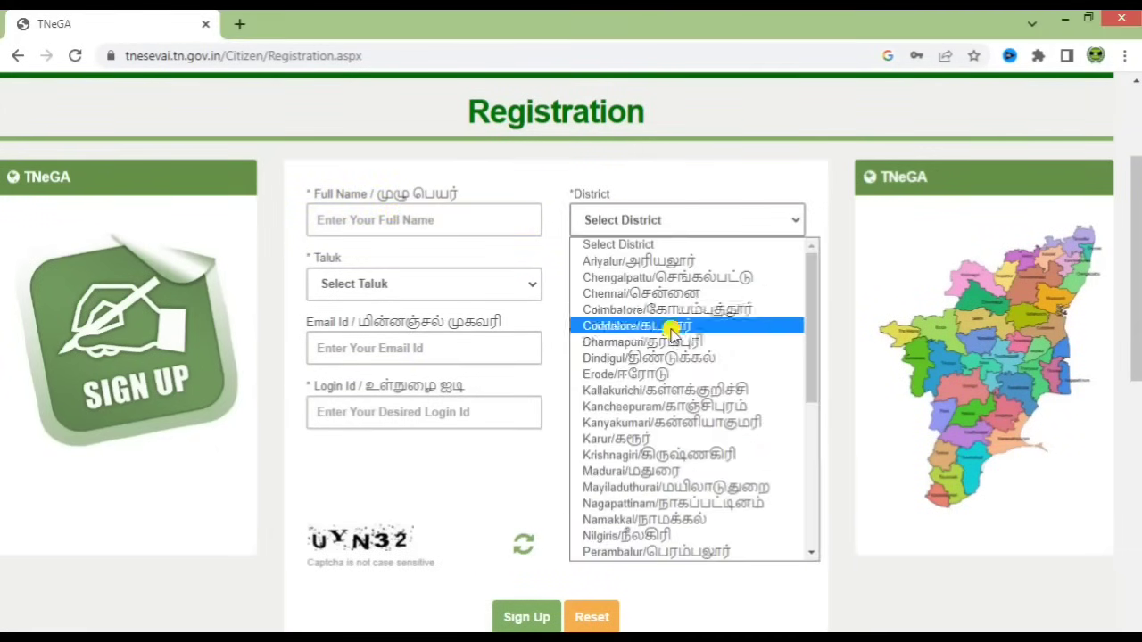
{"action": "scroll", "coordinate": [678, 357], "scroll_direction": "down", "scroll_amount": 6}
{"action": "left_click", "coordinate": [739, 503]}
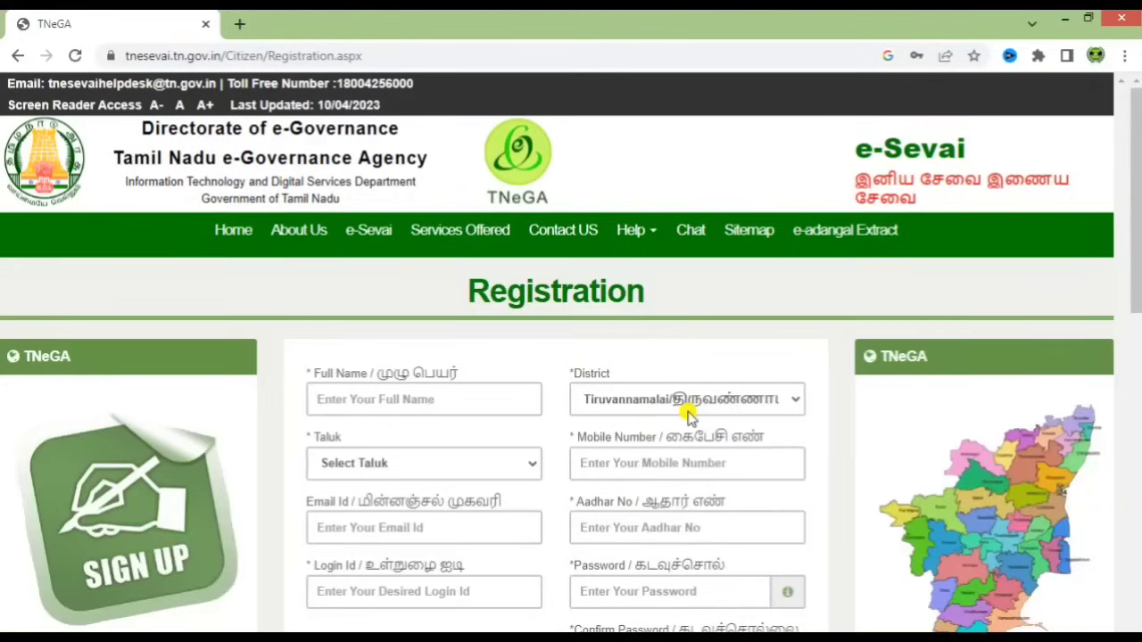
{"action": "scroll", "coordinate": [688, 415], "scroll_direction": "down", "scroll_amount": 1}
{"action": "left_click", "coordinate": [387, 374]}
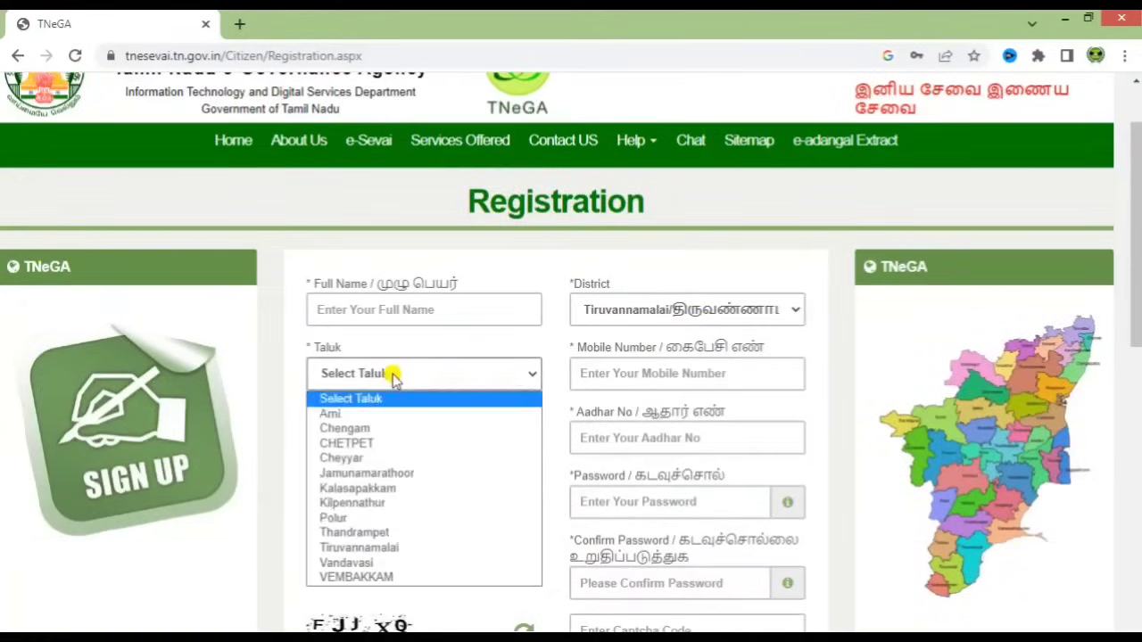
{"action": "left_click", "coordinate": [379, 532]}
{"action": "scroll", "coordinate": [752, 440], "scroll_direction": "down", "scroll_amount": 1}
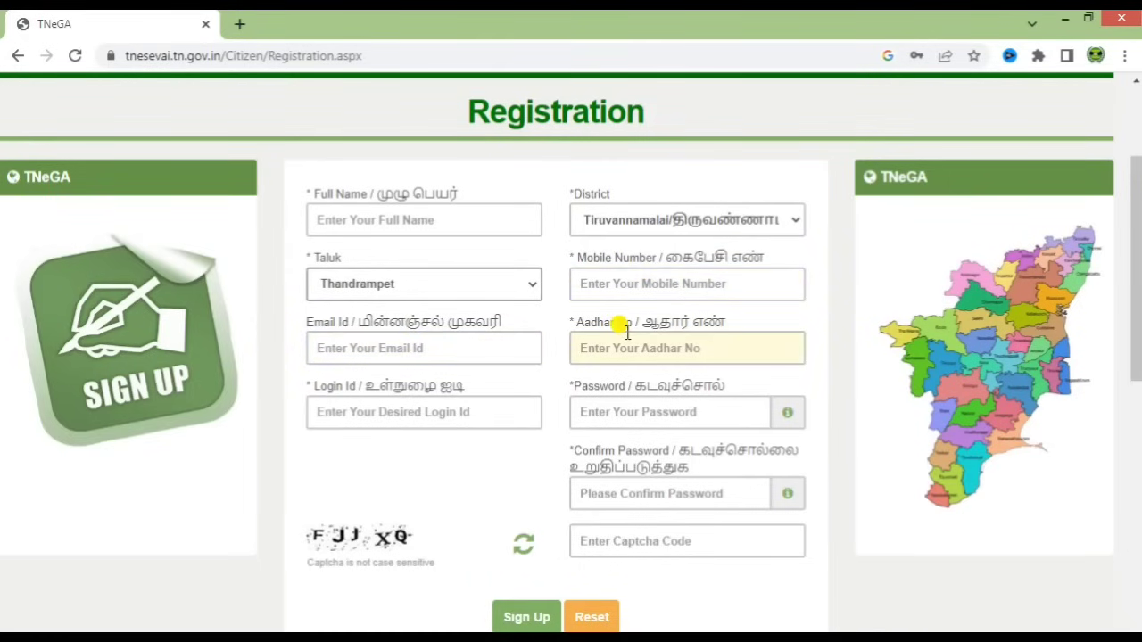
{"action": "scroll", "coordinate": [632, 332], "scroll_direction": "down", "scroll_amount": 3}
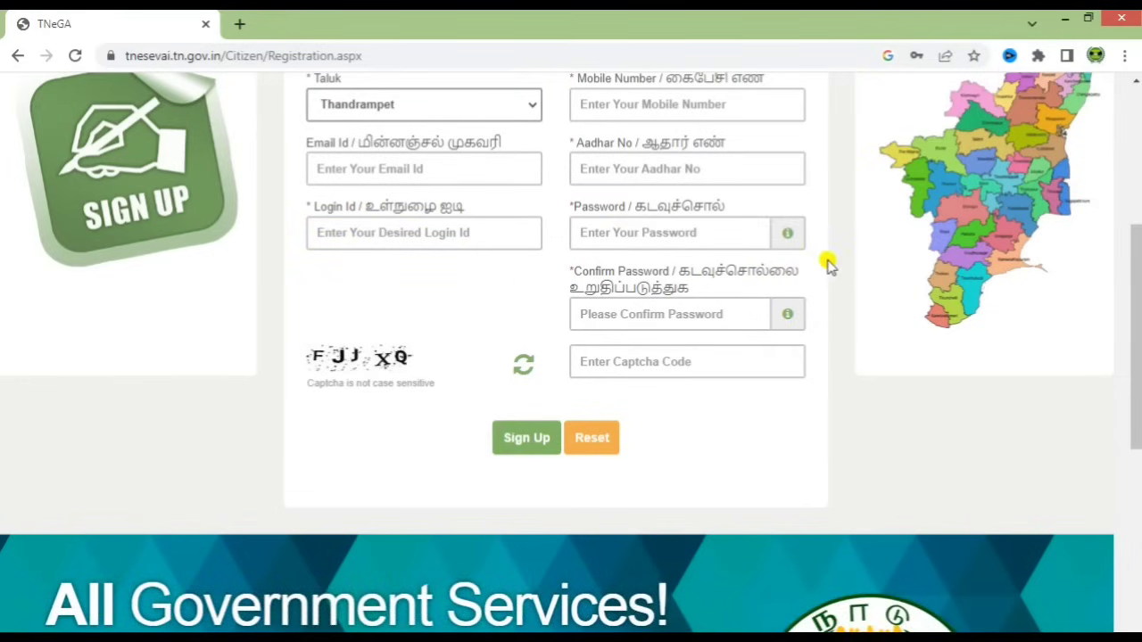
{"action": "left_click", "coordinate": [658, 316]}
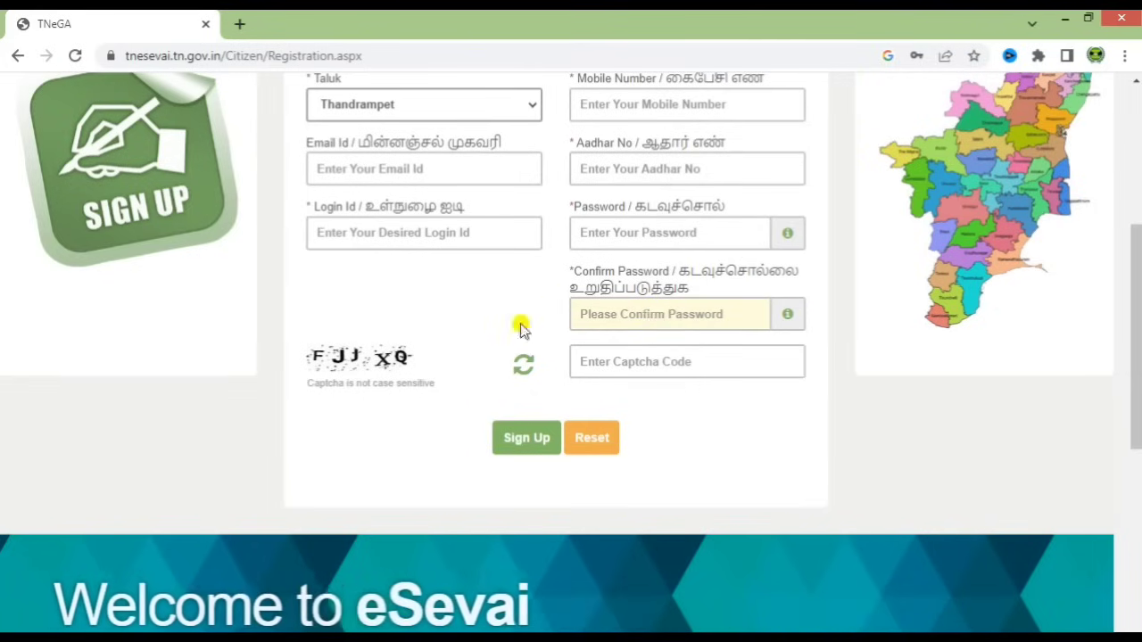
{"action": "left_click", "coordinate": [315, 408]}
{"action": "left_click", "coordinate": [648, 364]}
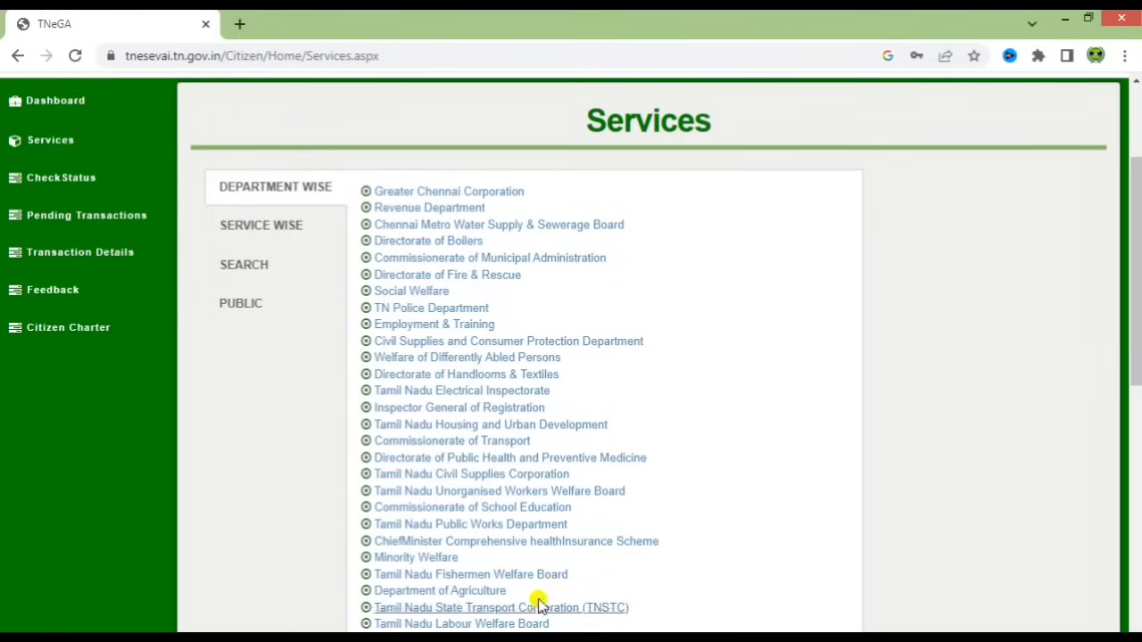
Open the WDA-207 Application For Assistive Devices service under Welfare of Differently Abled Persons and proceed to its application.
{"action": "scroll", "coordinate": [943, 448], "scroll_direction": "down", "scroll_amount": 7}
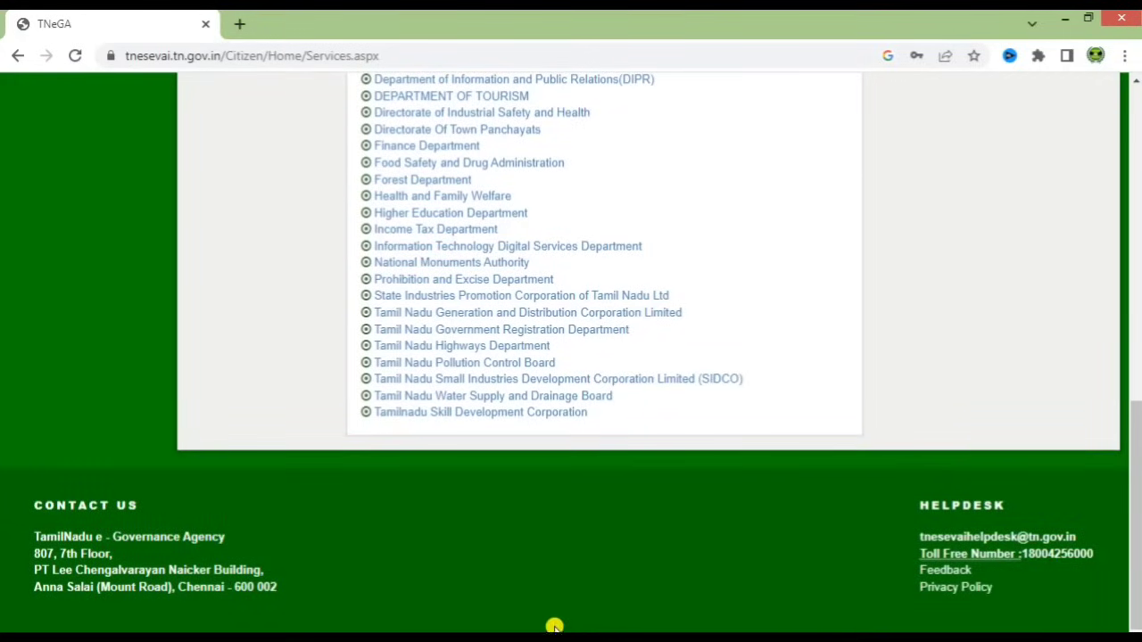
{"action": "scroll", "coordinate": [1044, 453], "scroll_direction": "up", "scroll_amount": 7}
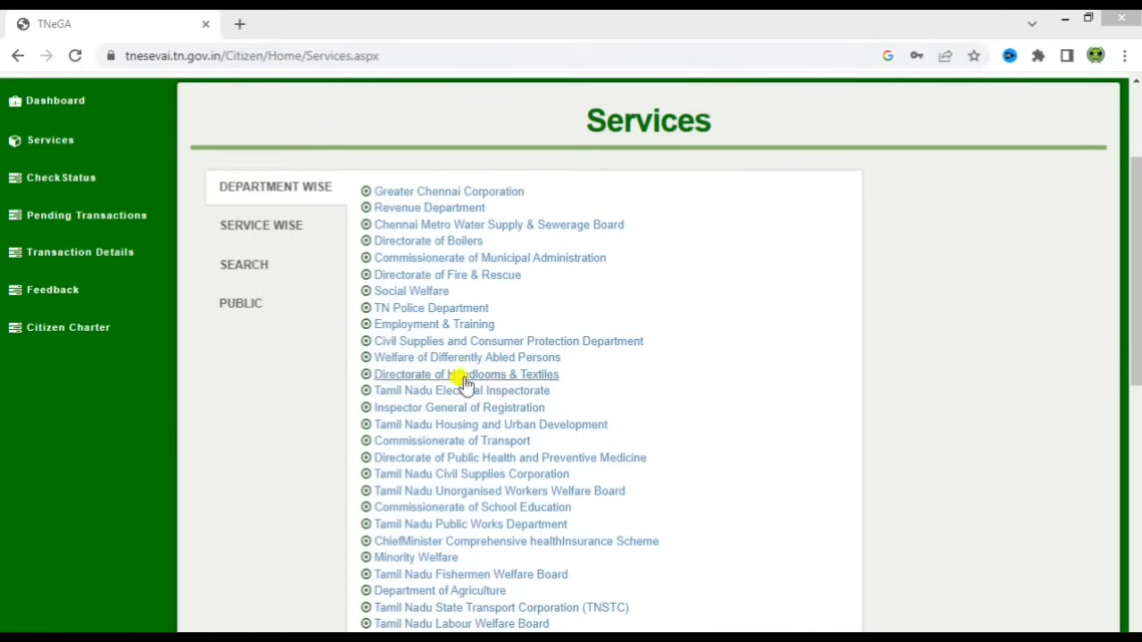
{"action": "left_click", "coordinate": [488, 358]}
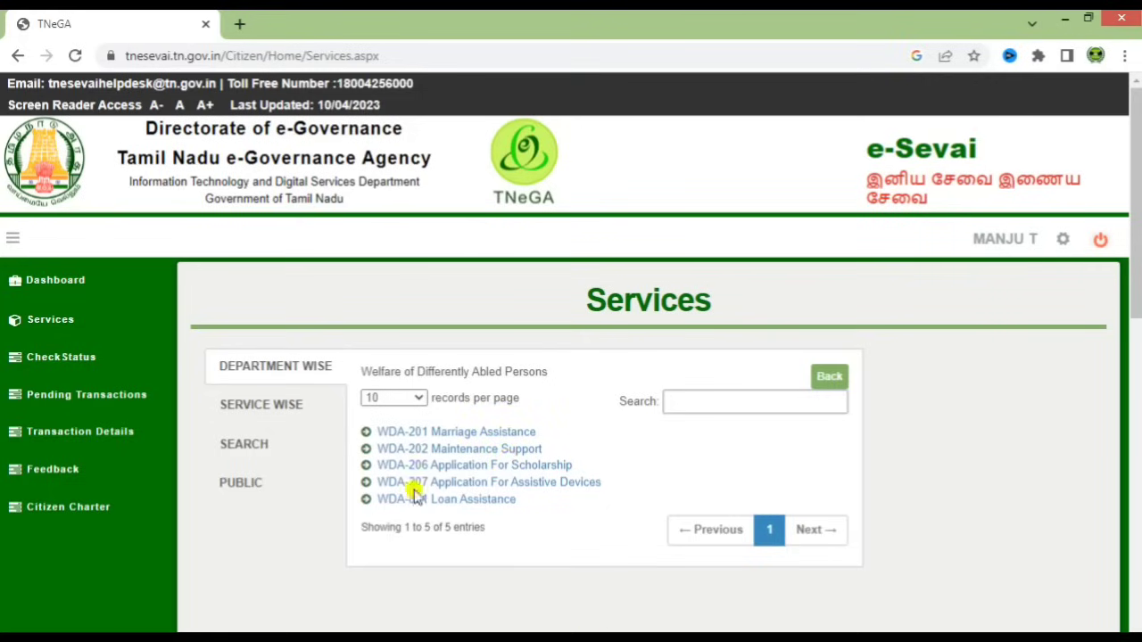
{"action": "left_click", "coordinate": [521, 487]}
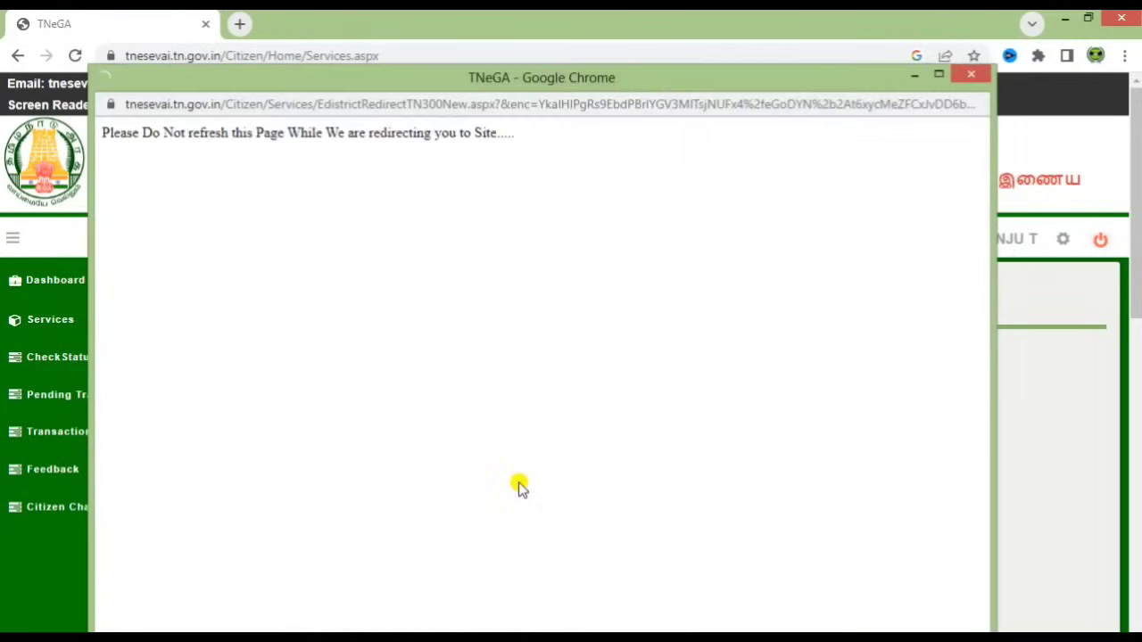
{"action": "left_click", "coordinate": [940, 76]}
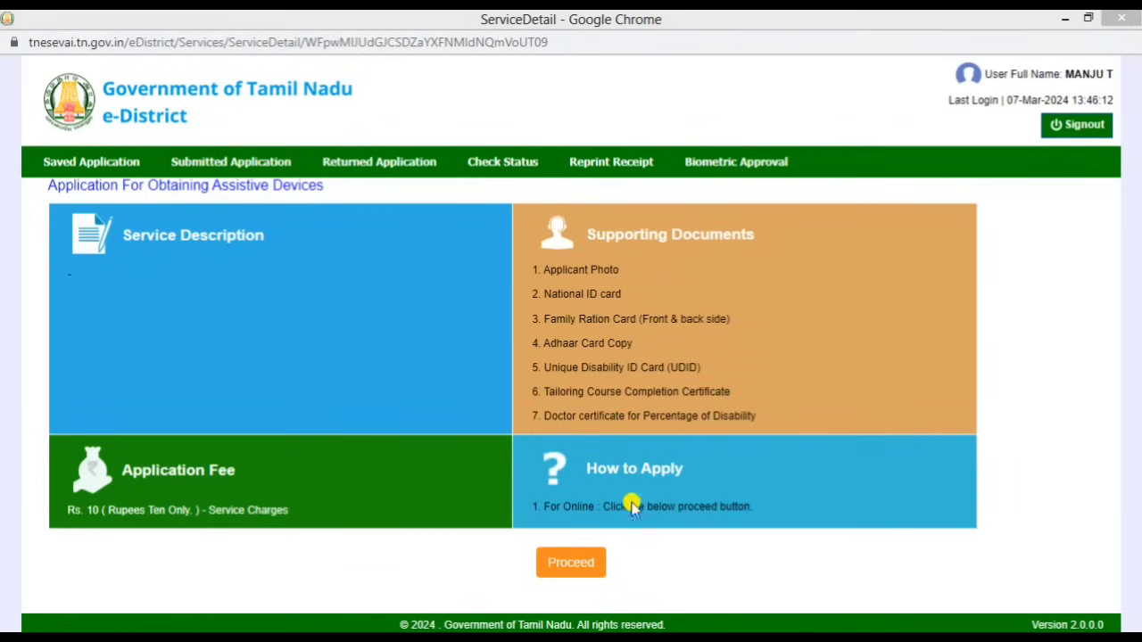
{"action": "left_click", "coordinate": [589, 564]}
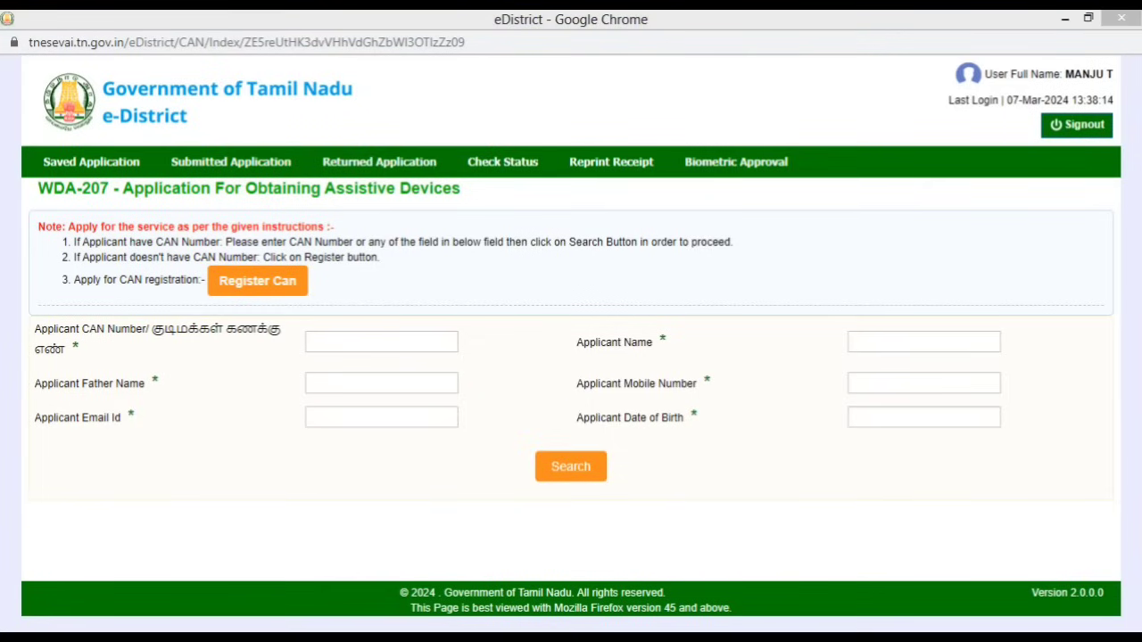
Search for the applicant by CAN number and select the matching record.
{"action": "left_click", "coordinate": [400, 337]}
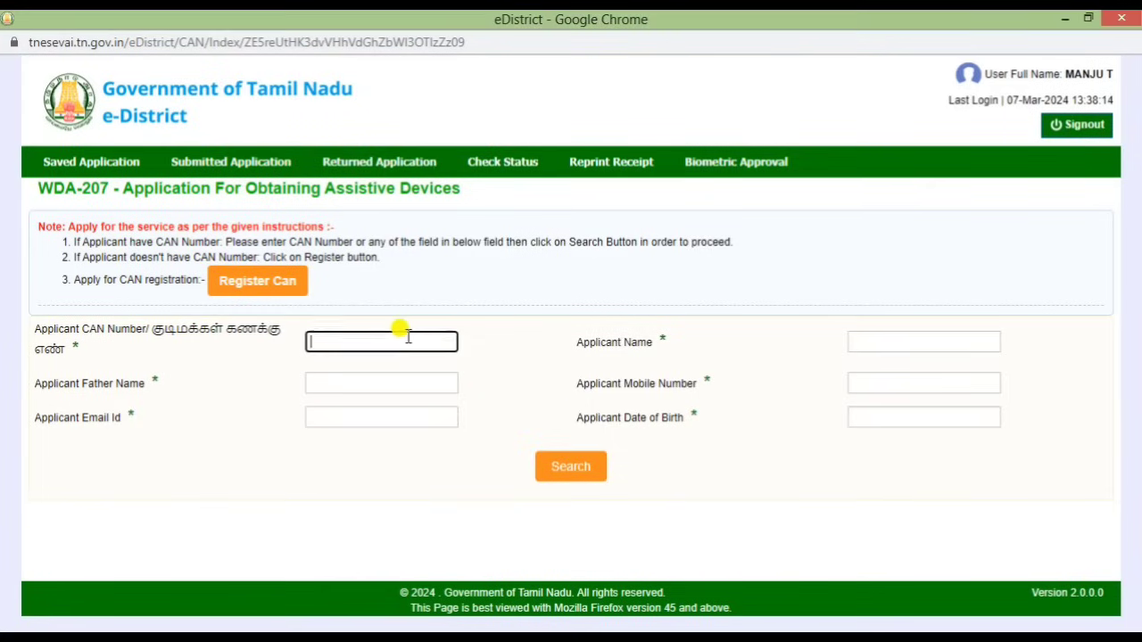
{"action": "key", "text": "ctrl+v"}
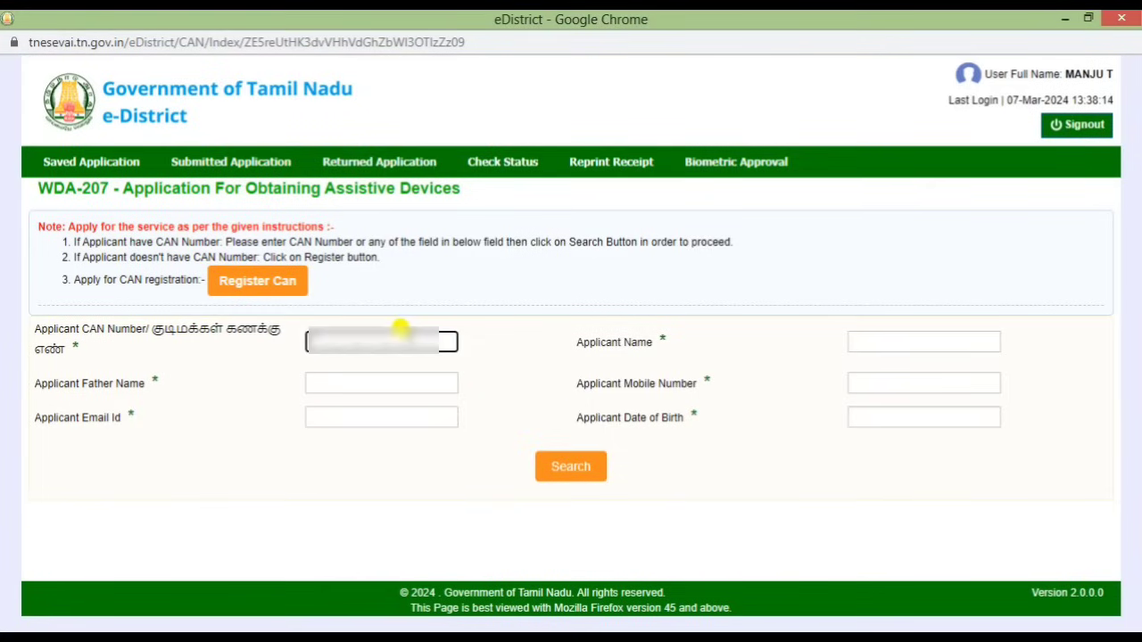
{"action": "left_click", "coordinate": [546, 464]}
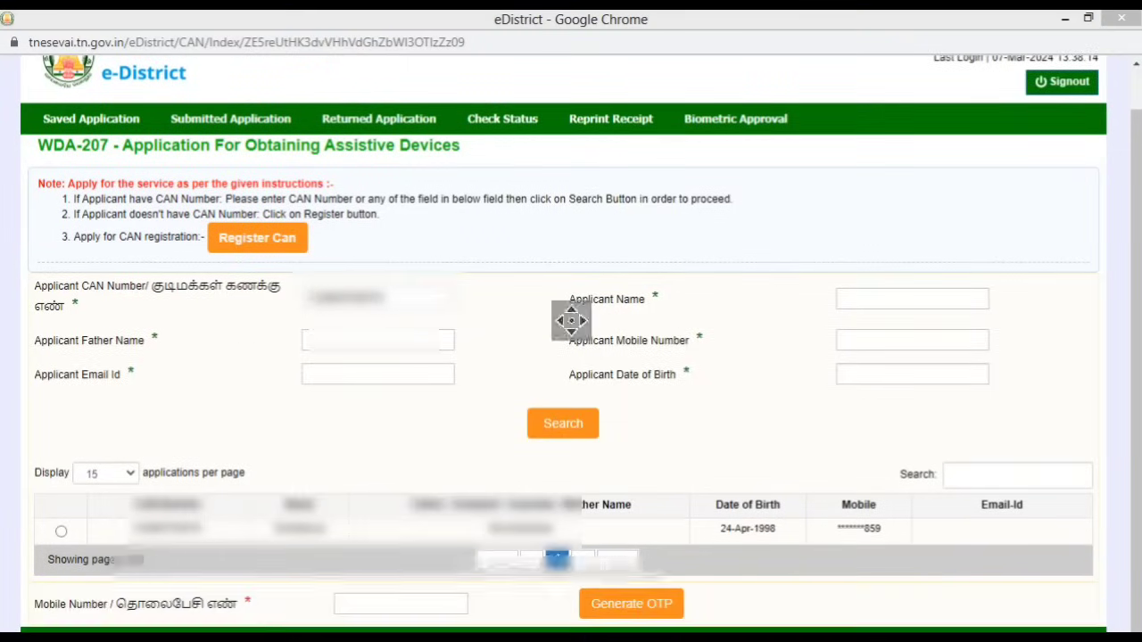
{"action": "left_click", "coordinate": [61, 531]}
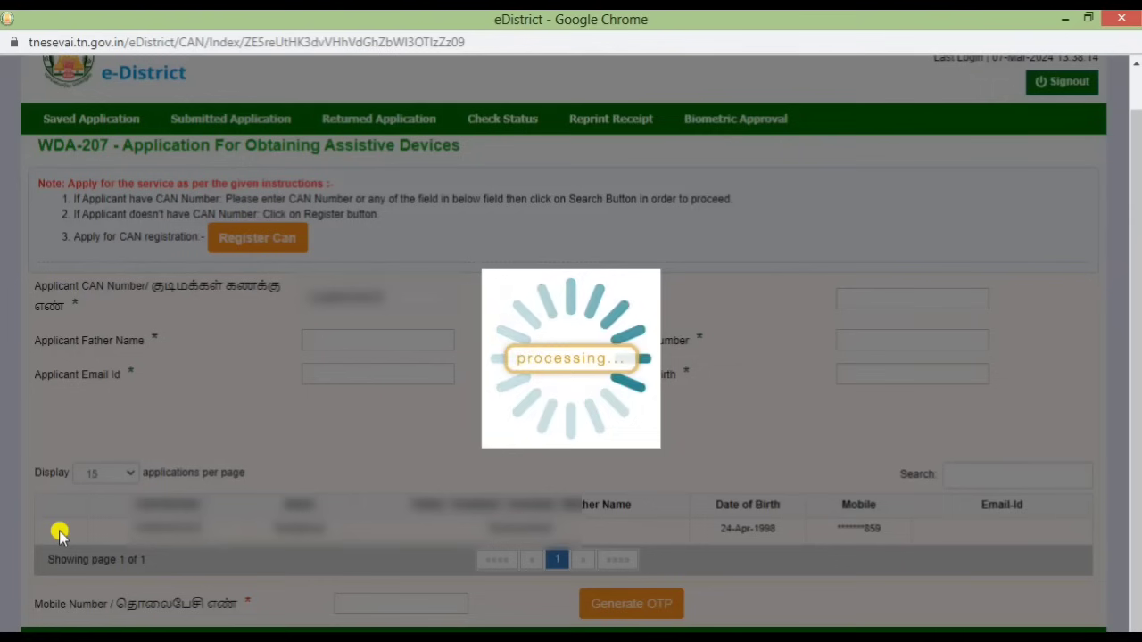
Enter the applicant's mobile number, then generate, enter and confirm the OTP.
{"action": "scroll", "coordinate": [357, 602], "scroll_direction": "down", "scroll_amount": 1}
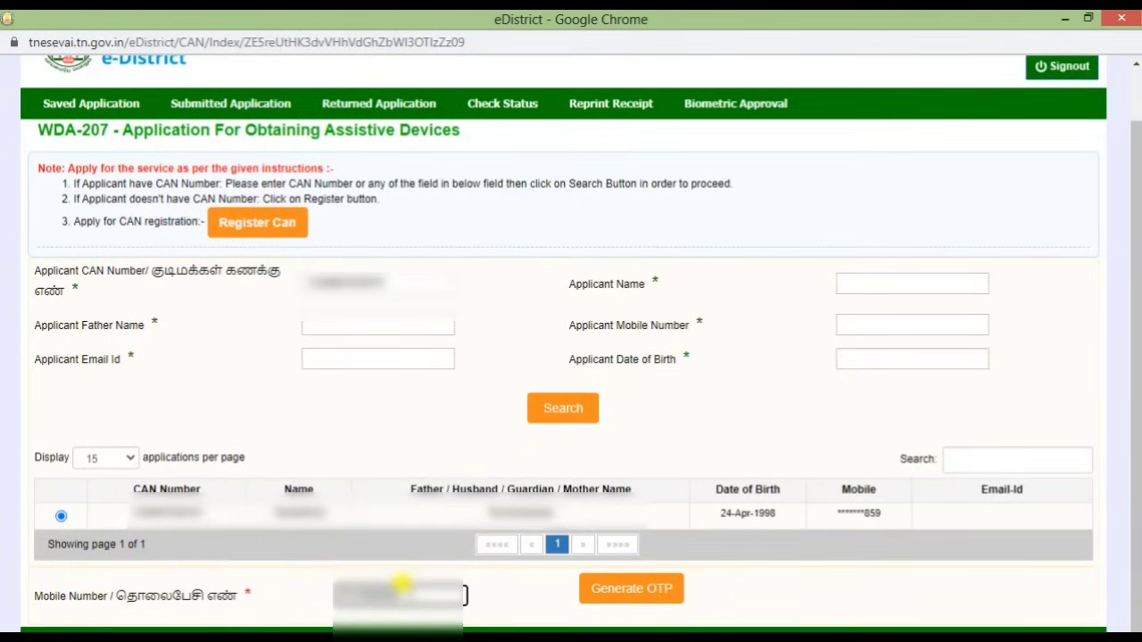
{"action": "left_click", "coordinate": [667, 589]}
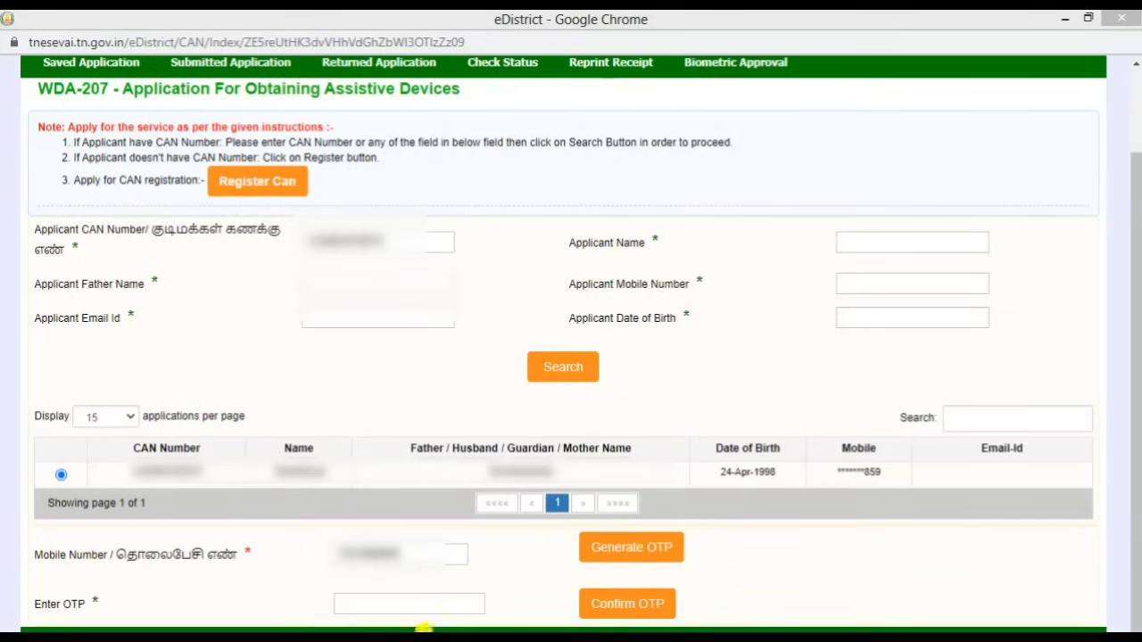
{"action": "left_click", "coordinate": [406, 603]}
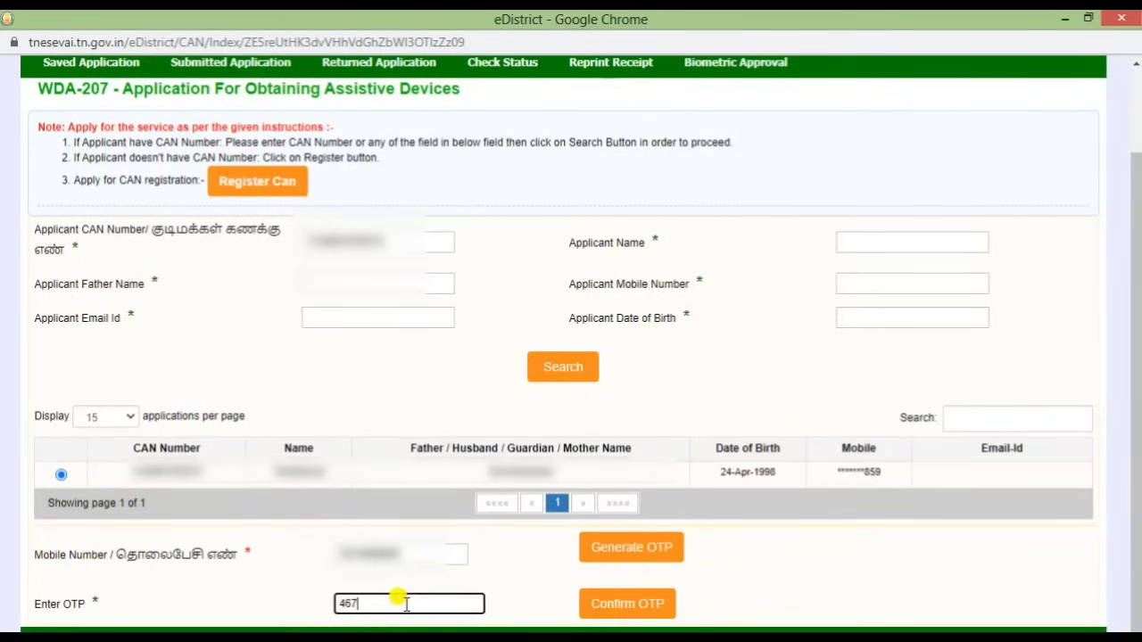
{"action": "left_click", "coordinate": [627, 604]}
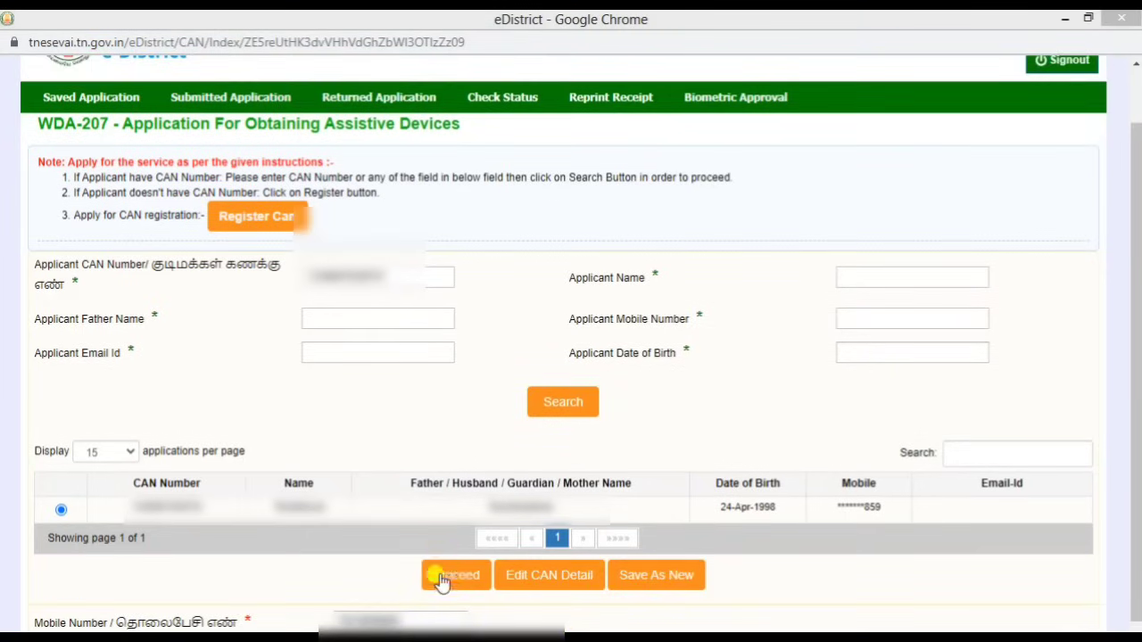
Proceed with the verified applicant as a differently abled person and enter the ration card number in the applicant details.
{"action": "left_click", "coordinate": [468, 577]}
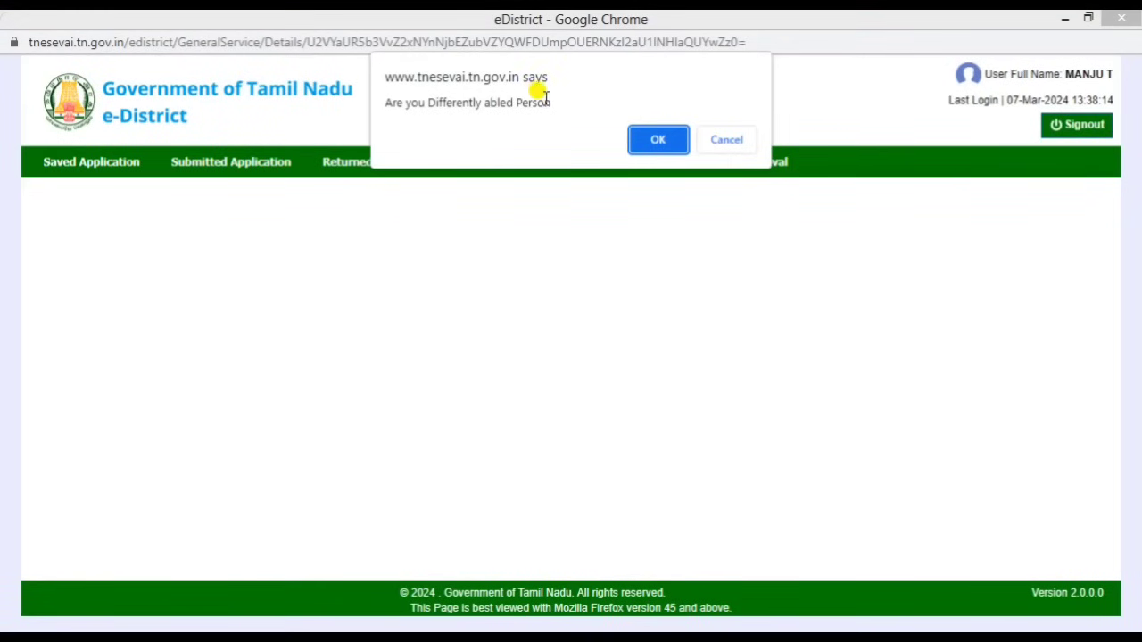
{"action": "left_click", "coordinate": [651, 140]}
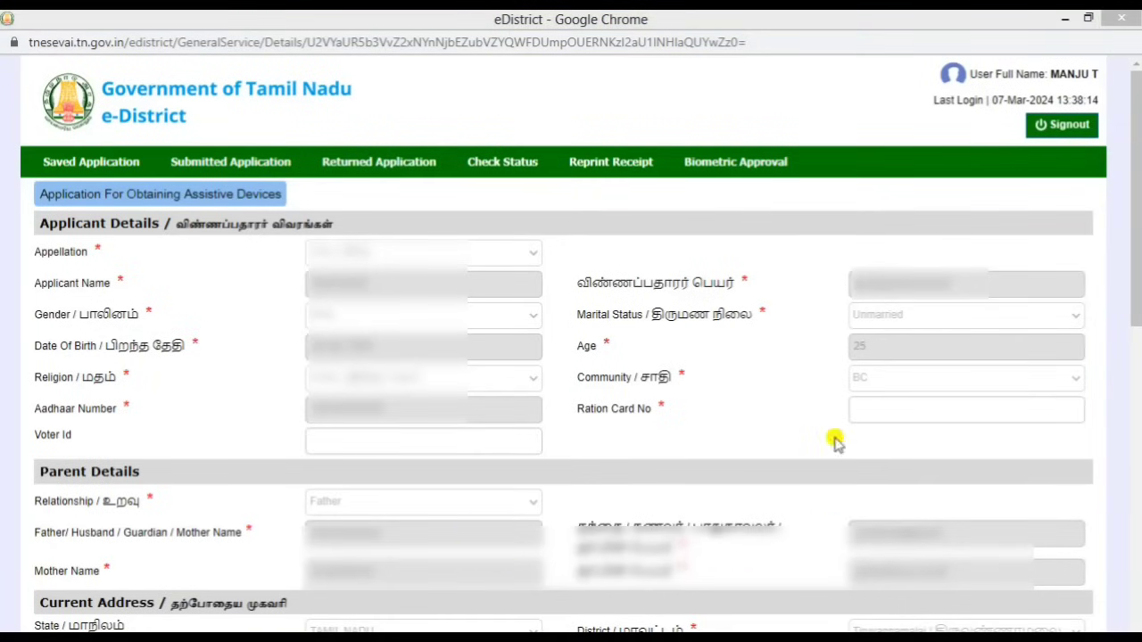
{"action": "left_click", "coordinate": [901, 407]}
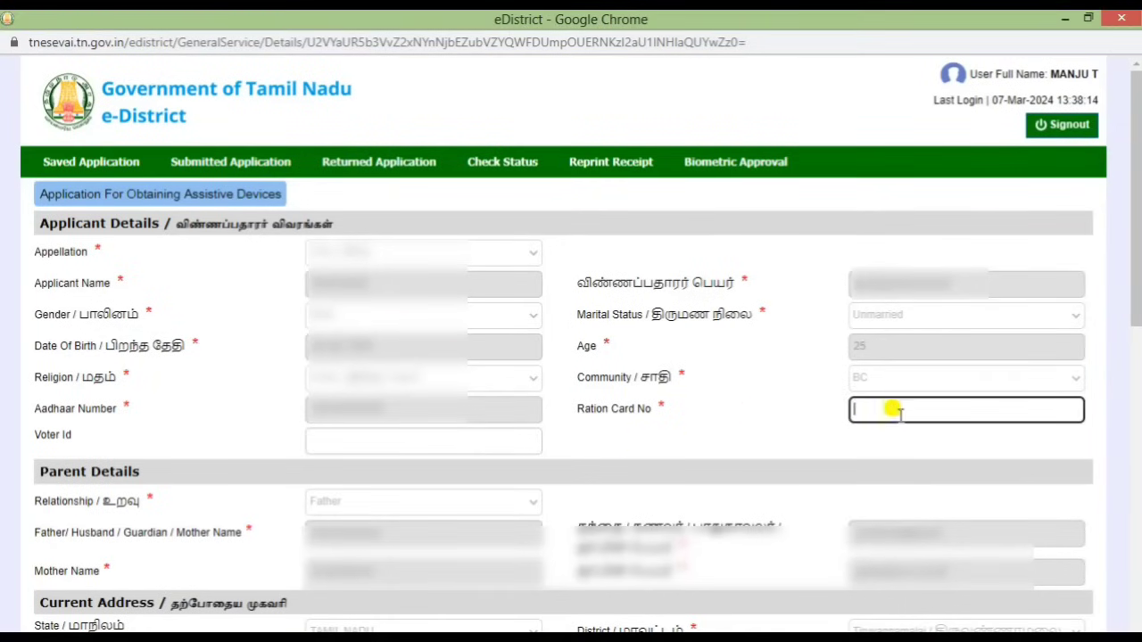
{"action": "type", "text": "3333"}
{"action": "key", "text": "ctrl+v"}
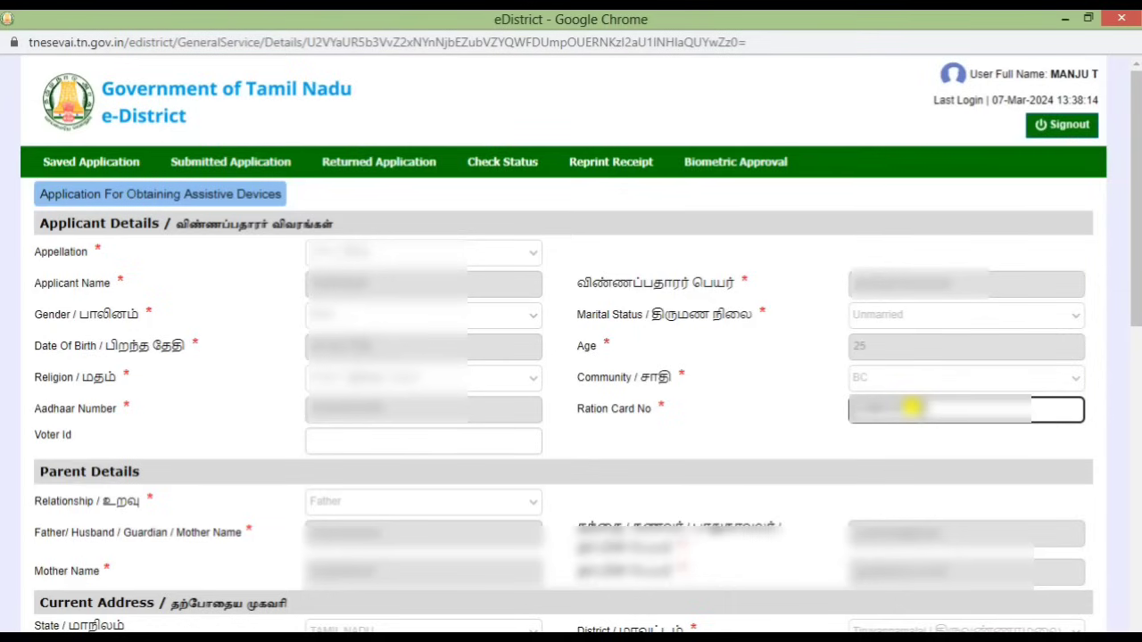
{"action": "left_click", "coordinate": [754, 433]}
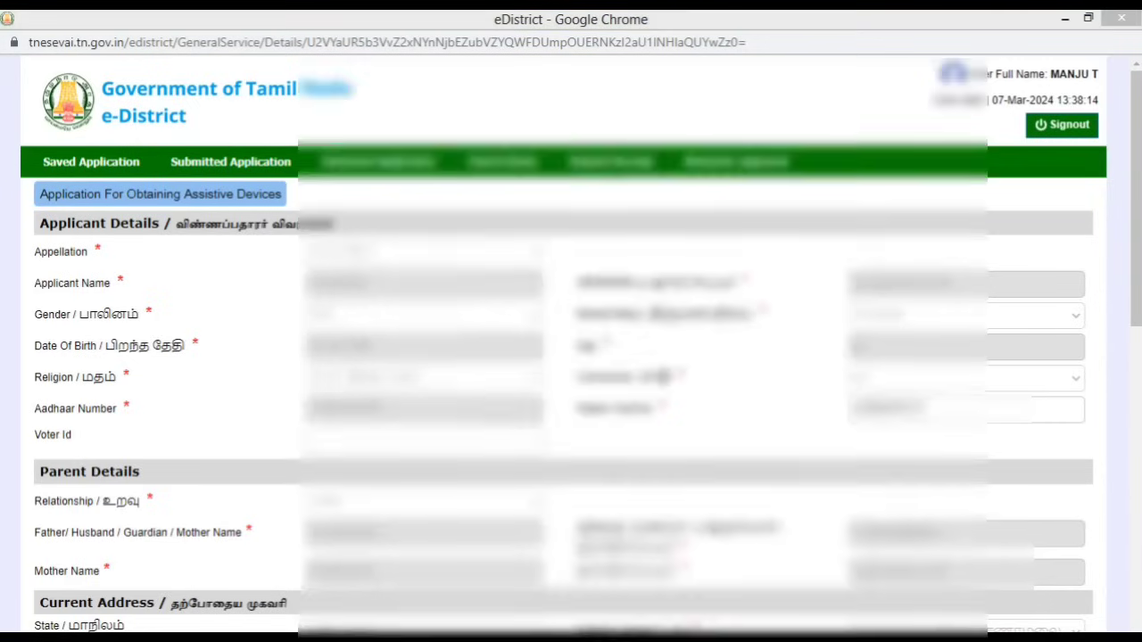
Set the nature of disability to Locomotor Disability in the application details.
{"action": "scroll", "coordinate": [810, 495], "scroll_direction": "down", "scroll_amount": 3}
{"action": "scroll", "coordinate": [762, 467], "scroll_direction": "down", "scroll_amount": 5}
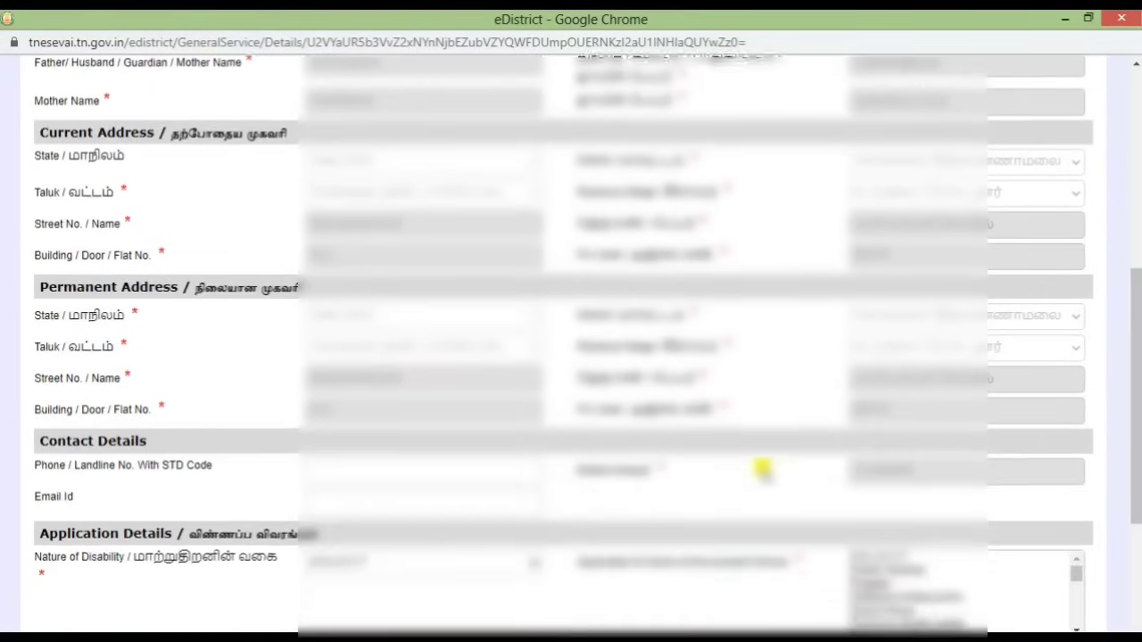
{"action": "scroll", "coordinate": [762, 467], "scroll_direction": "down", "scroll_amount": 1}
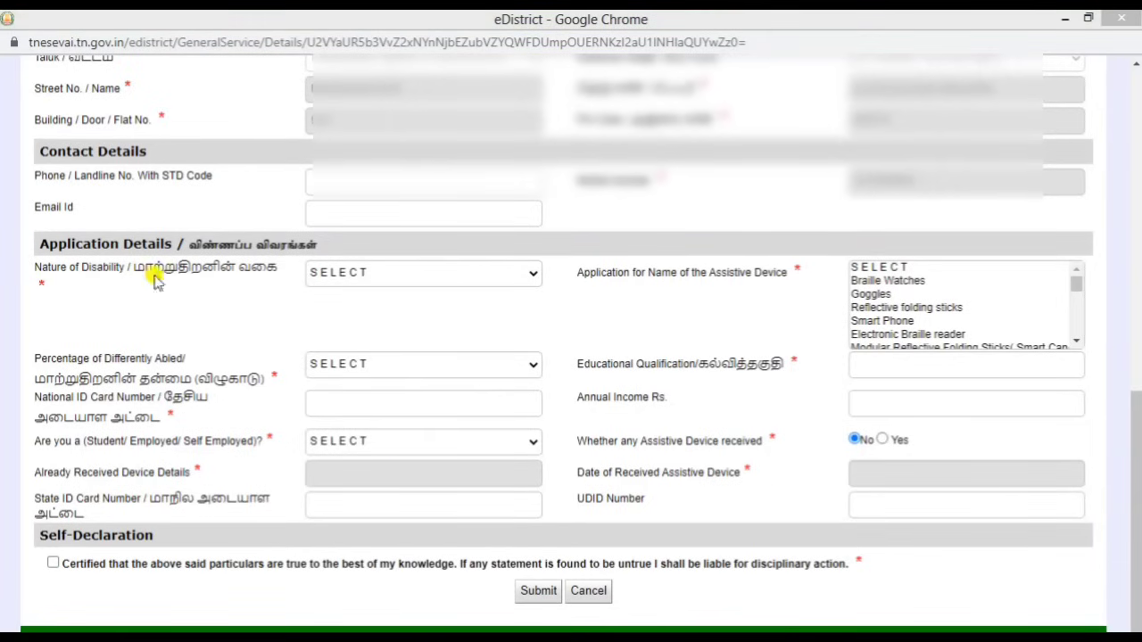
{"action": "left_click", "coordinate": [354, 276]}
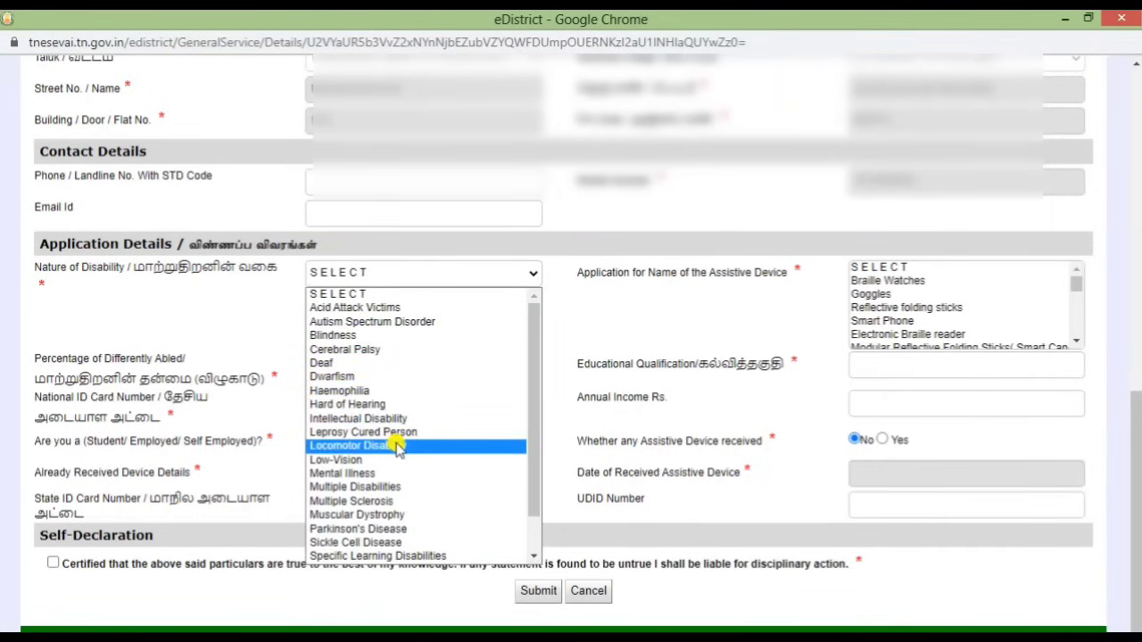
{"action": "scroll", "coordinate": [397, 448], "scroll_direction": "down", "scroll_amount": 1}
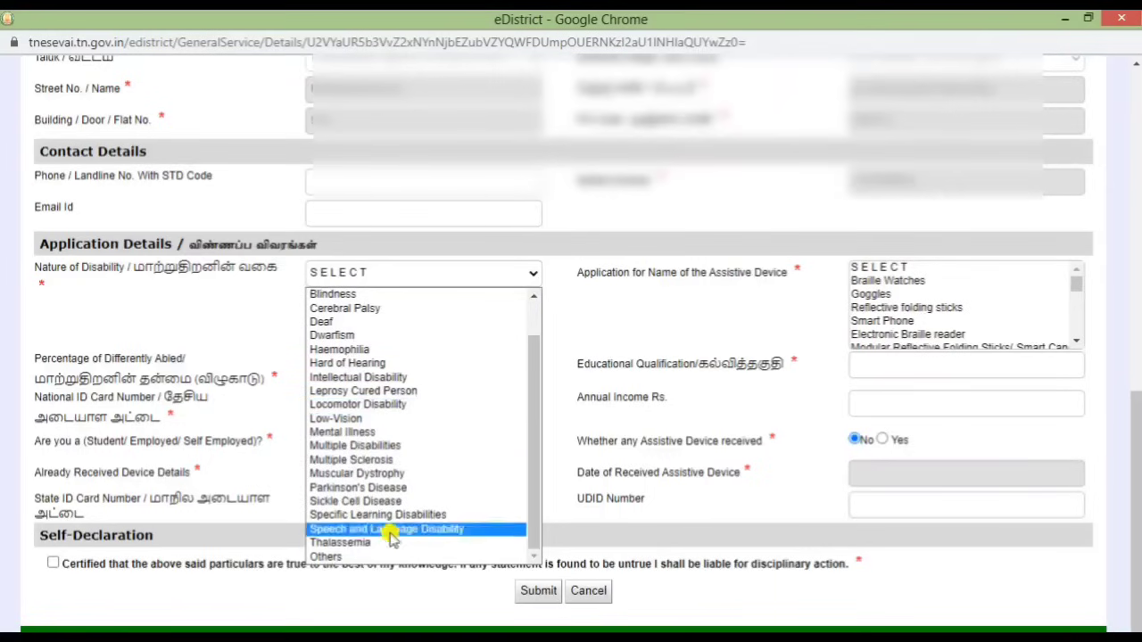
{"action": "left_click", "coordinate": [403, 406]}
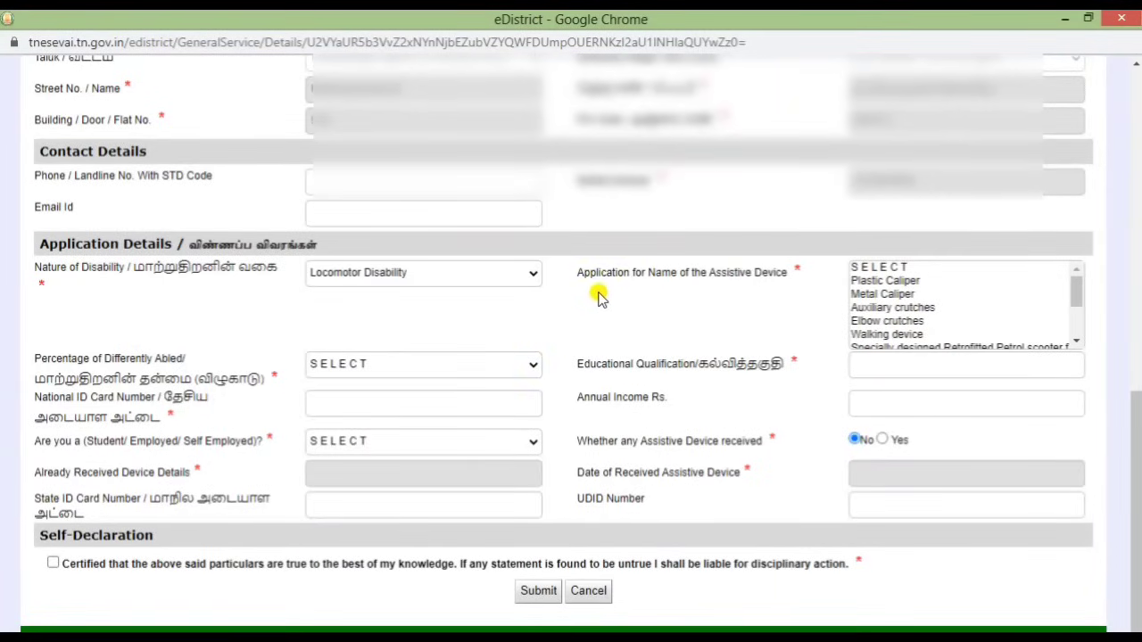
{"action": "left_click_drag", "start_coordinate": [572, 273], "coordinate": [799, 268]}
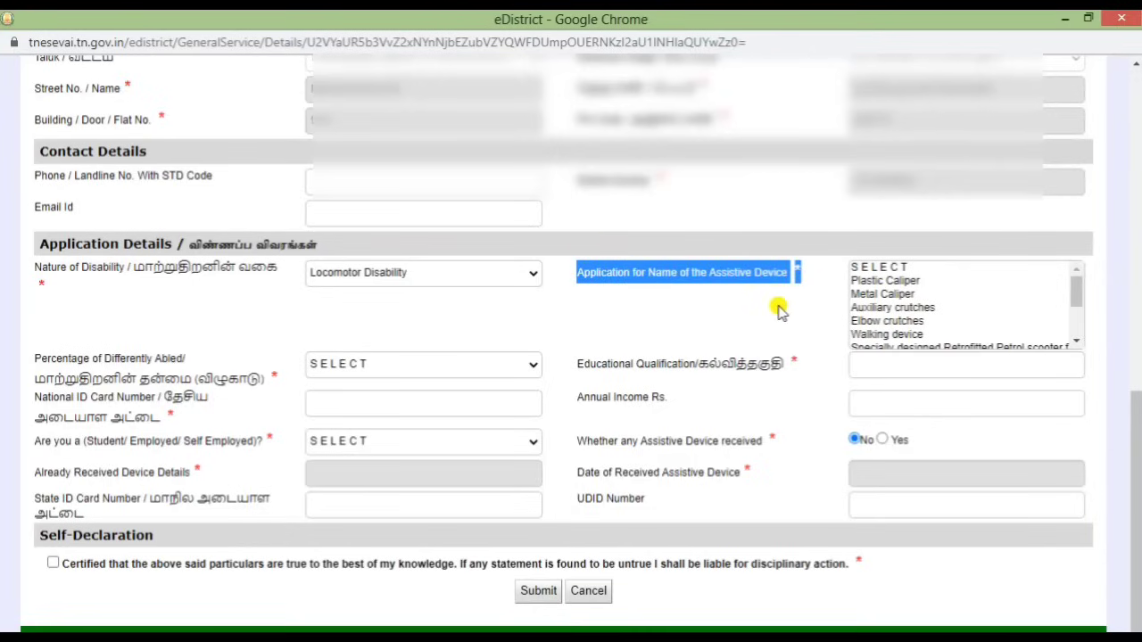
Try selecting the specially designed petrol scooter through Foldable Wheel Chair as assistive devices, and Retrofitted Petrol Scooter (Both leg Affected) alone.
{"action": "left_click", "coordinate": [798, 301]}
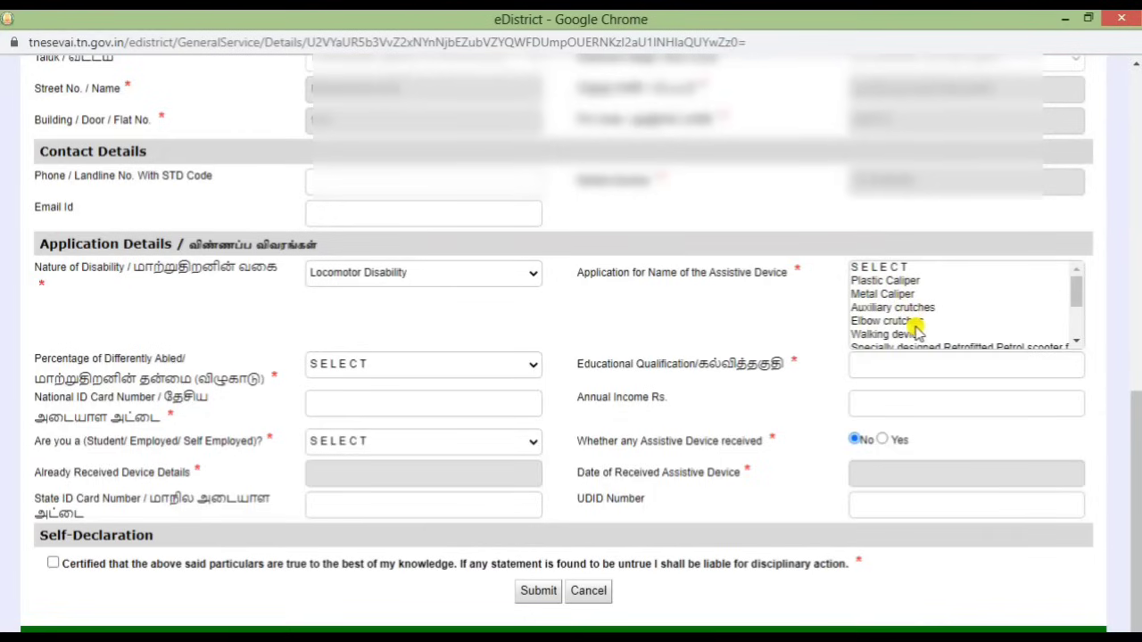
{"action": "left_click_drag", "start_coordinate": [1076, 300], "coordinate": [1077, 316]}
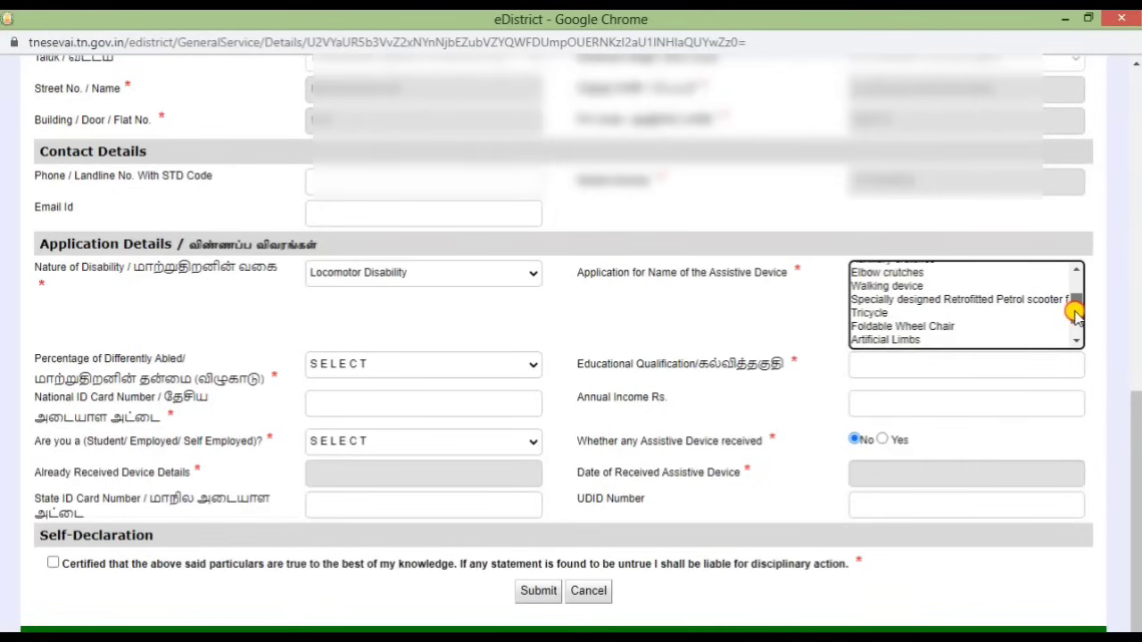
{"action": "left_click", "coordinate": [863, 302]}
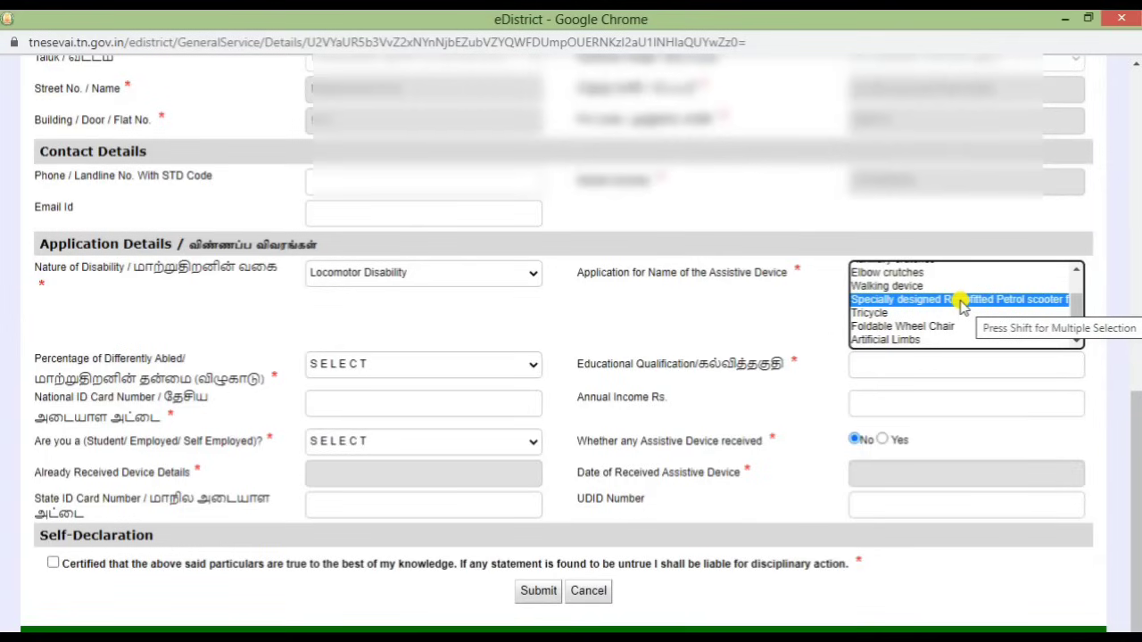
{"action": "key", "text": "shift+Down"}
{"action": "key", "text": "shift+Down"}
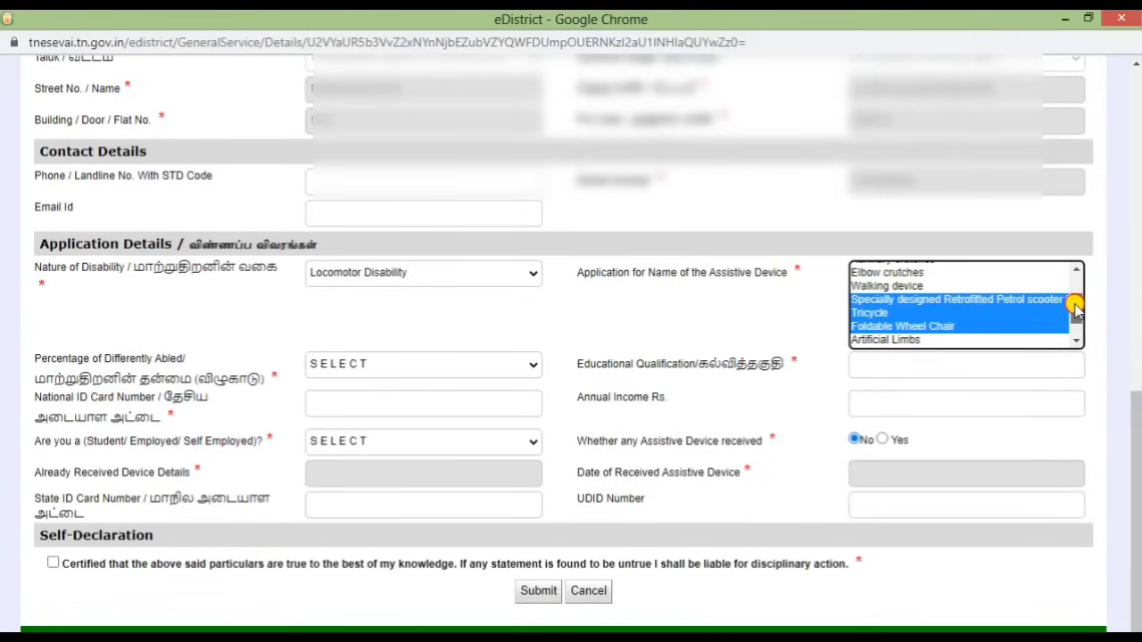
{"action": "left_click_drag", "start_coordinate": [1076, 305], "coordinate": [1076, 316]}
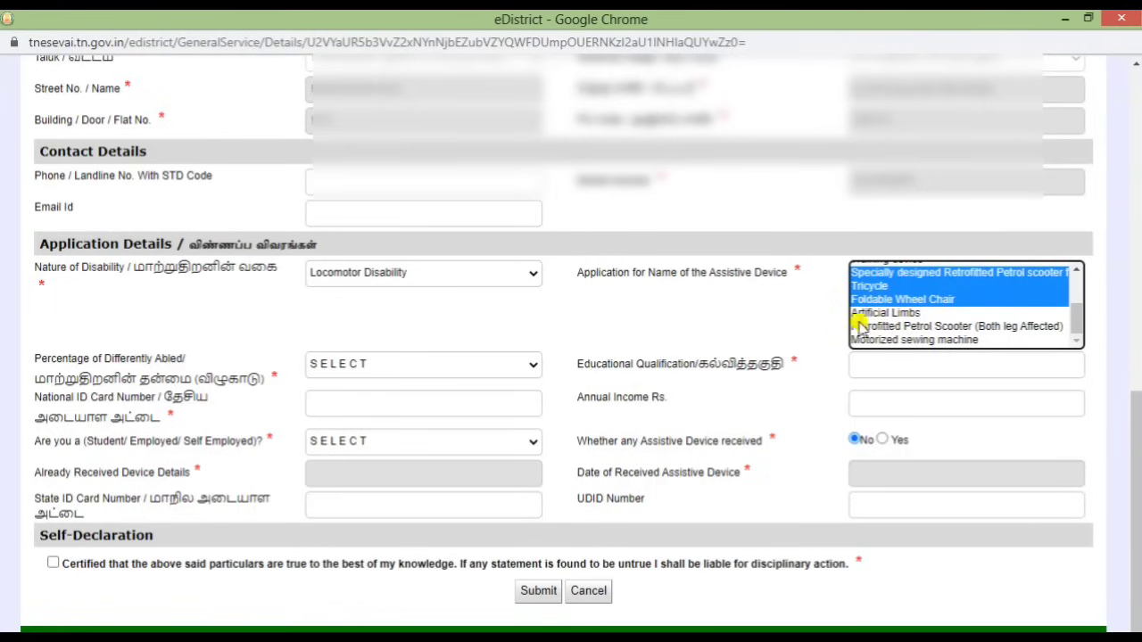
{"action": "left_click", "coordinate": [953, 327]}
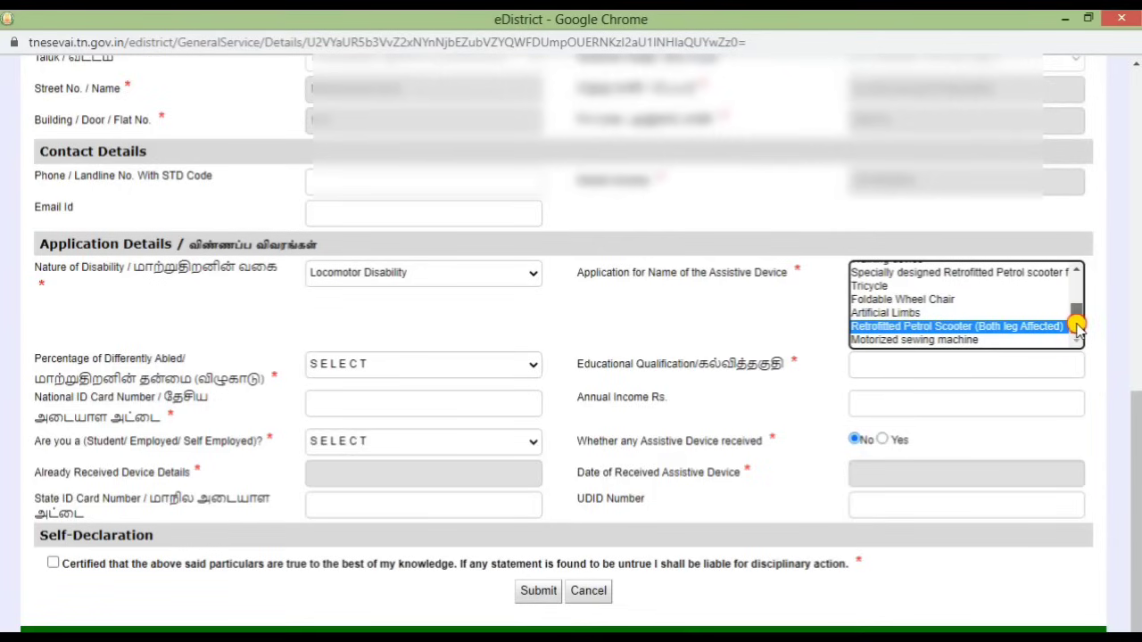
{"action": "left_click_drag", "start_coordinate": [1077, 327], "coordinate": [1078, 282]}
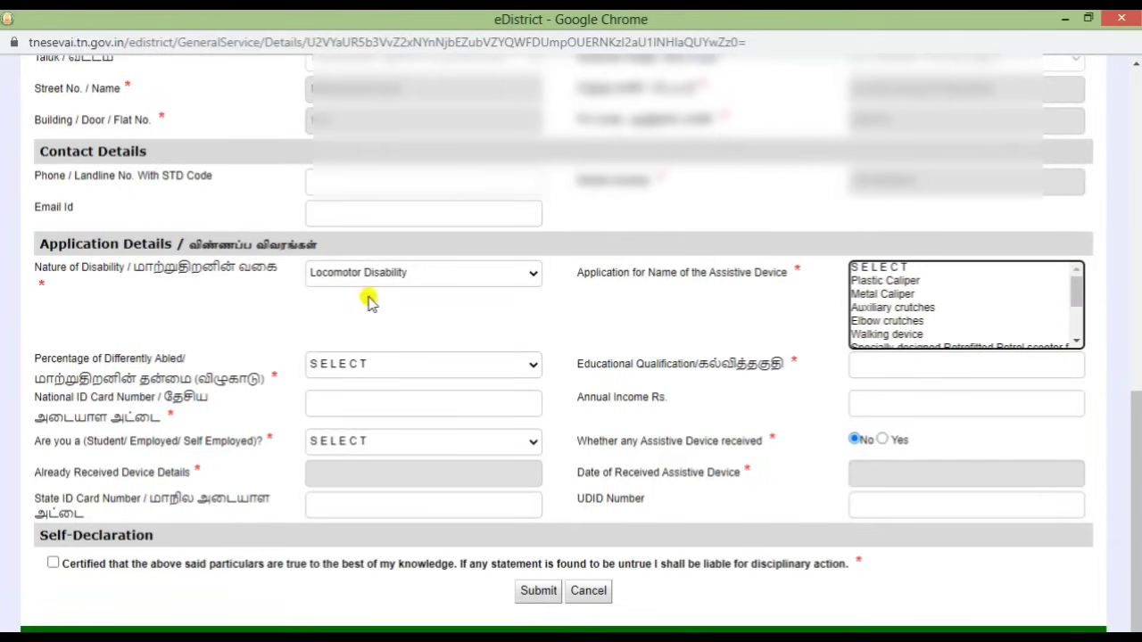
Select all assistive devices from Metal Caliper through Foldable Wheel Chair for the application.
{"action": "left_click", "coordinate": [905, 294]}
{"action": "key", "text": "shift+Down"}
{"action": "key", "text": "shift+Down"}
{"action": "key", "text": "shift+Down"}
{"action": "key", "text": "shift+Down"}
{"action": "key", "text": "shift+Down"}
{"action": "key", "text": "shift+Down"}
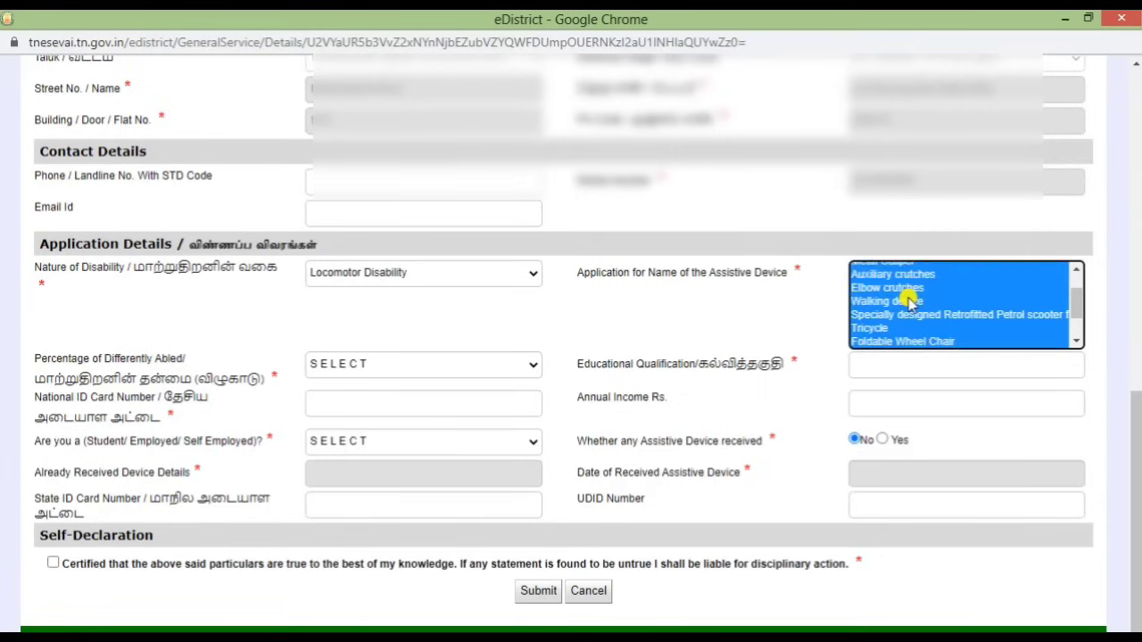
{"action": "left_click", "coordinate": [789, 295]}
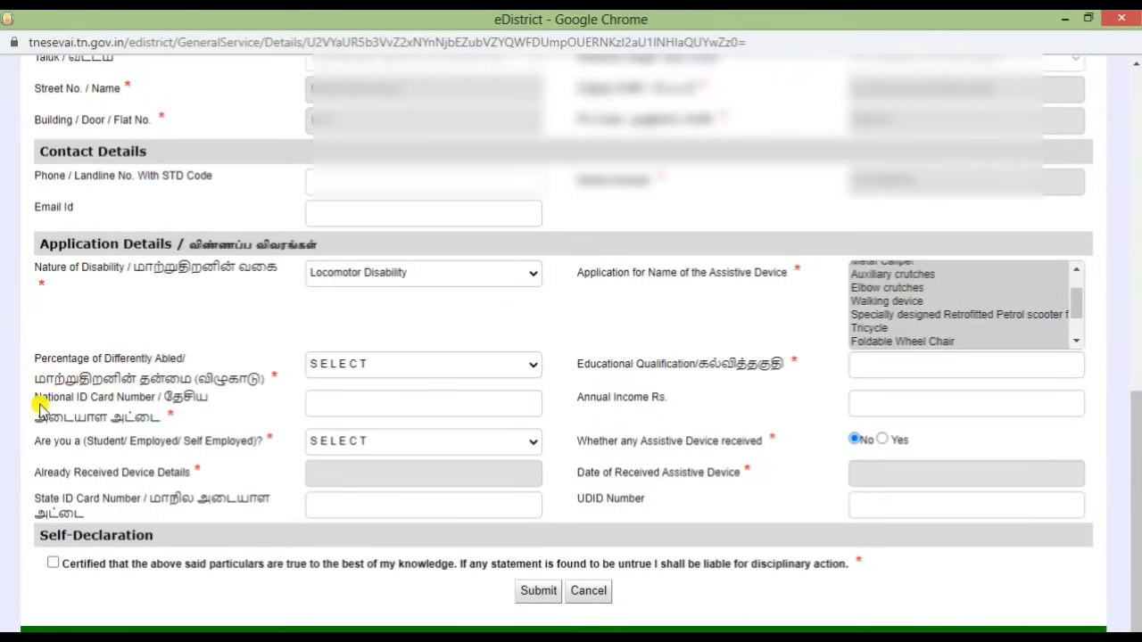
Set the percentage of differently abled to 50 in the application details.
{"action": "left_click_drag", "start_coordinate": [34, 397], "coordinate": [252, 405]}
{"action": "left_click", "coordinate": [253, 406]}
{"action": "left_click", "coordinate": [365, 365]}
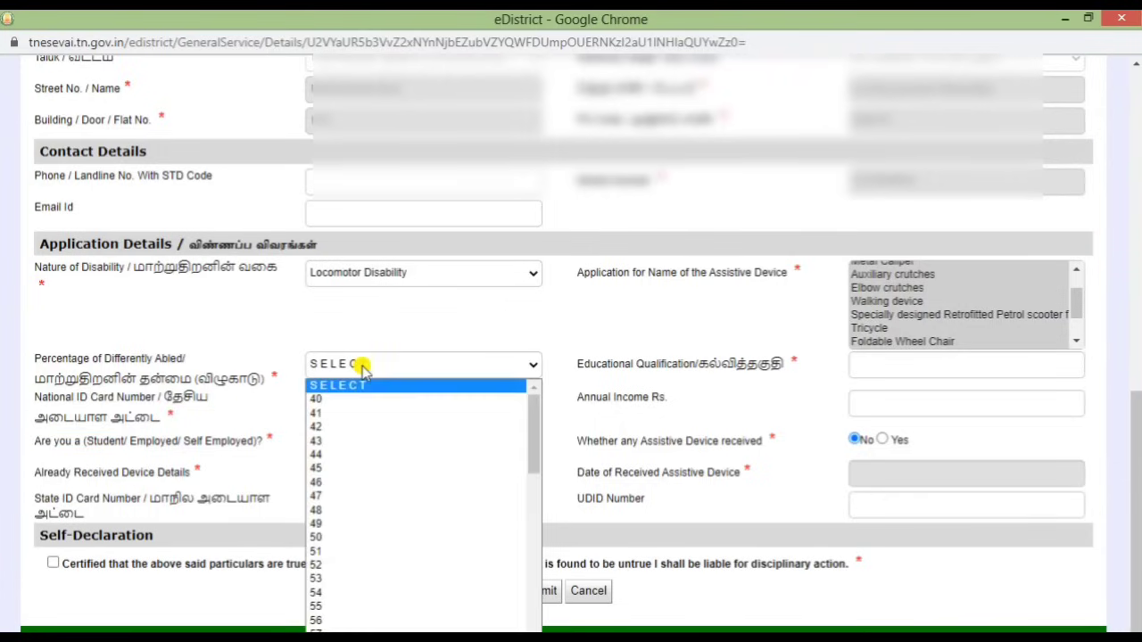
{"action": "left_click", "coordinate": [326, 536]}
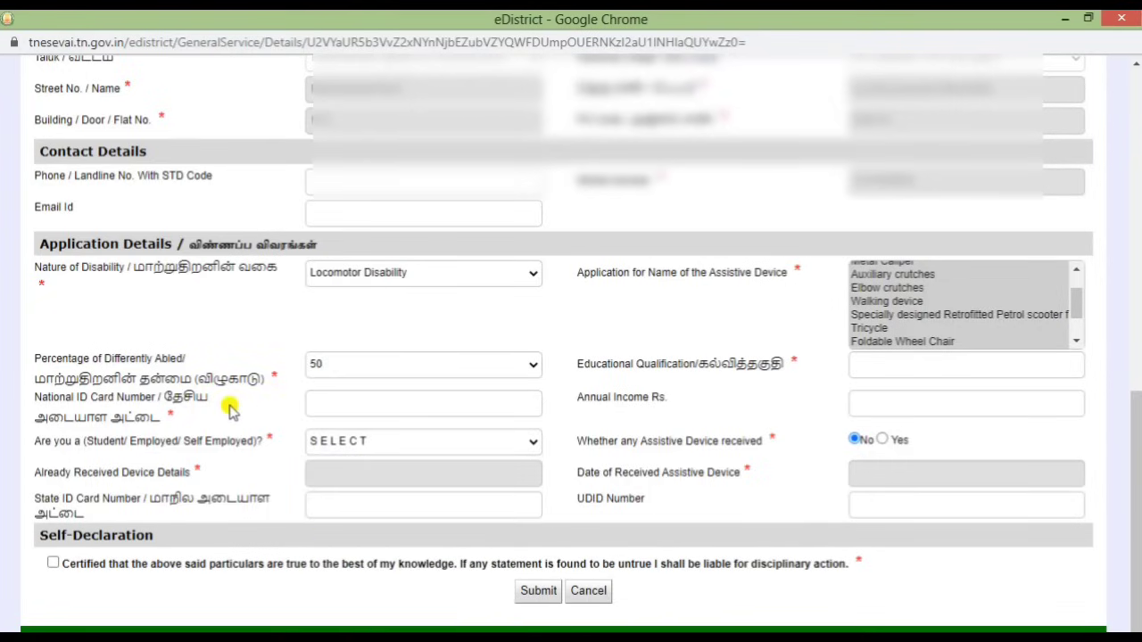
Enter the applicant's National ID card number, checking it against the scanned identity card in Windows Photo Viewer.
{"action": "left_click_drag", "start_coordinate": [36, 389], "coordinate": [170, 408]}
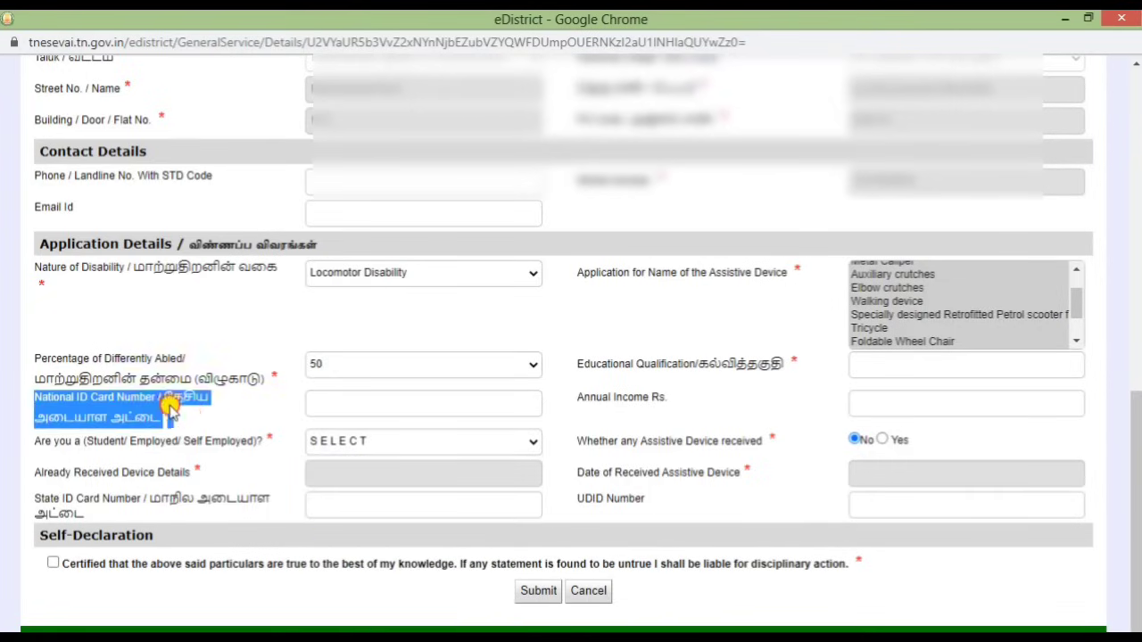
{"action": "left_click", "coordinate": [245, 420]}
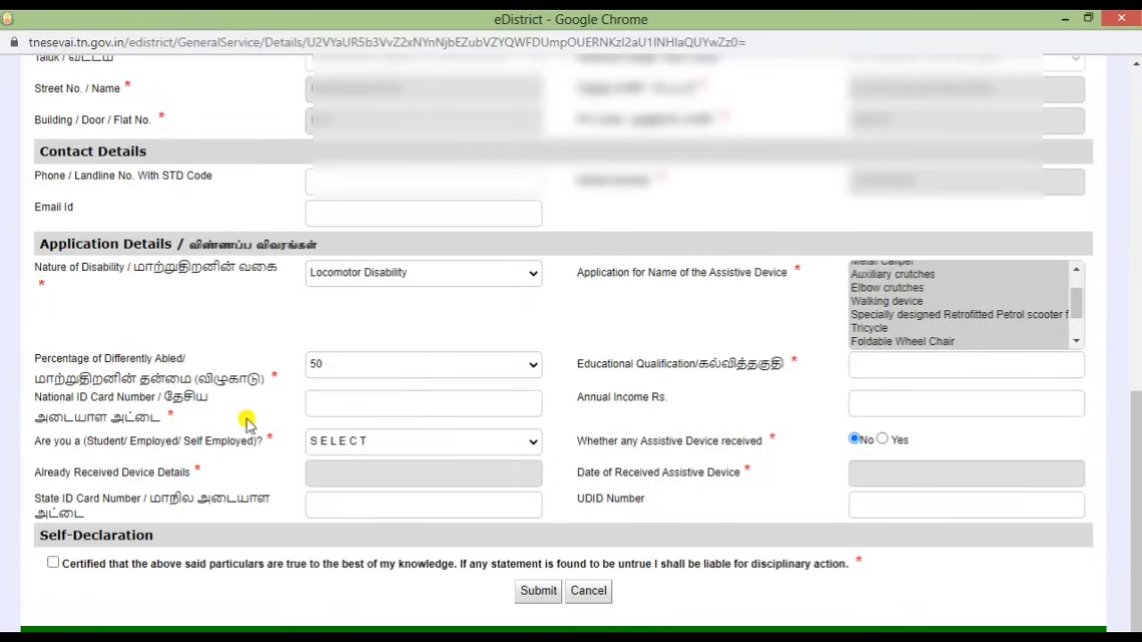
{"action": "left_click", "coordinate": [361, 400]}
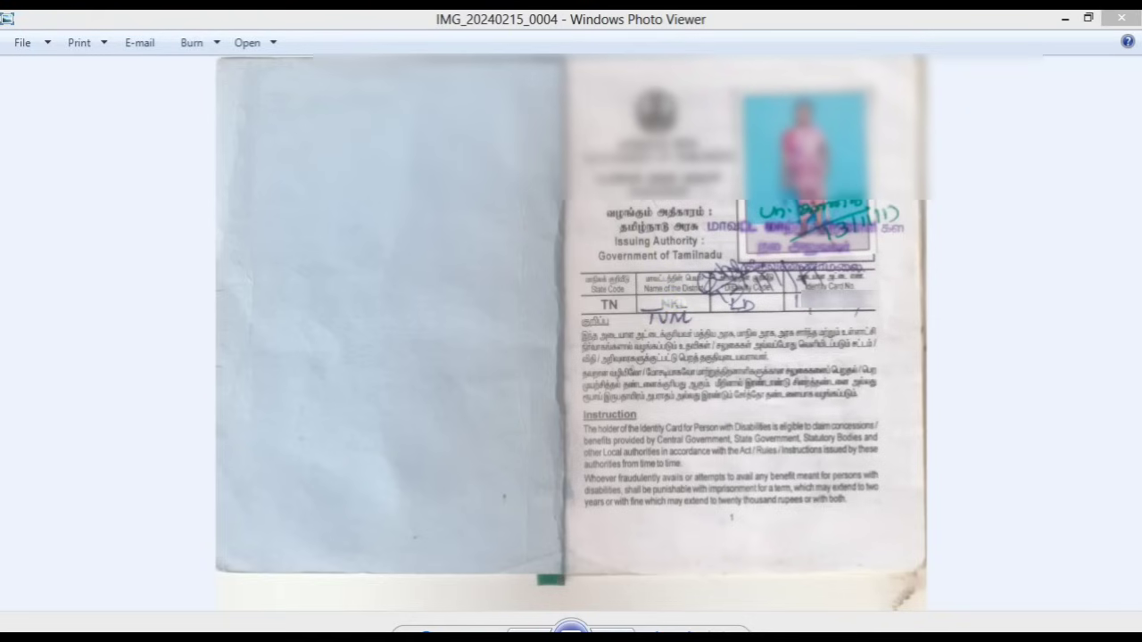
{"action": "key", "text": "alt+Tab"}
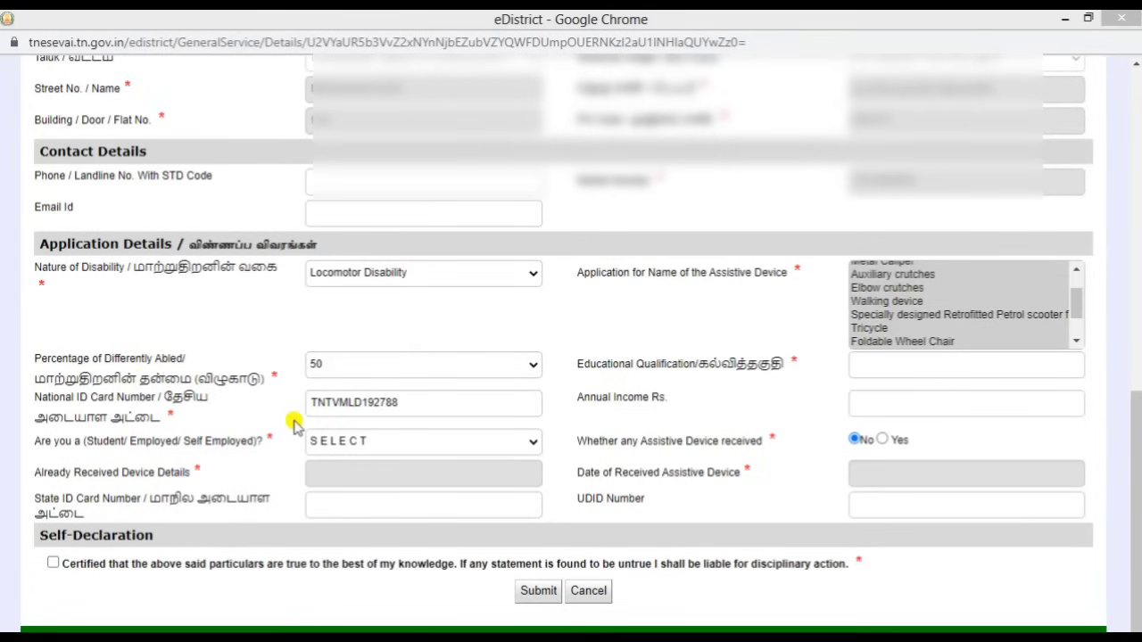
Enter 8th as the educational qualification and set the Student/Employed/Self Employed status to Others.
{"action": "left_click", "coordinate": [895, 365]}
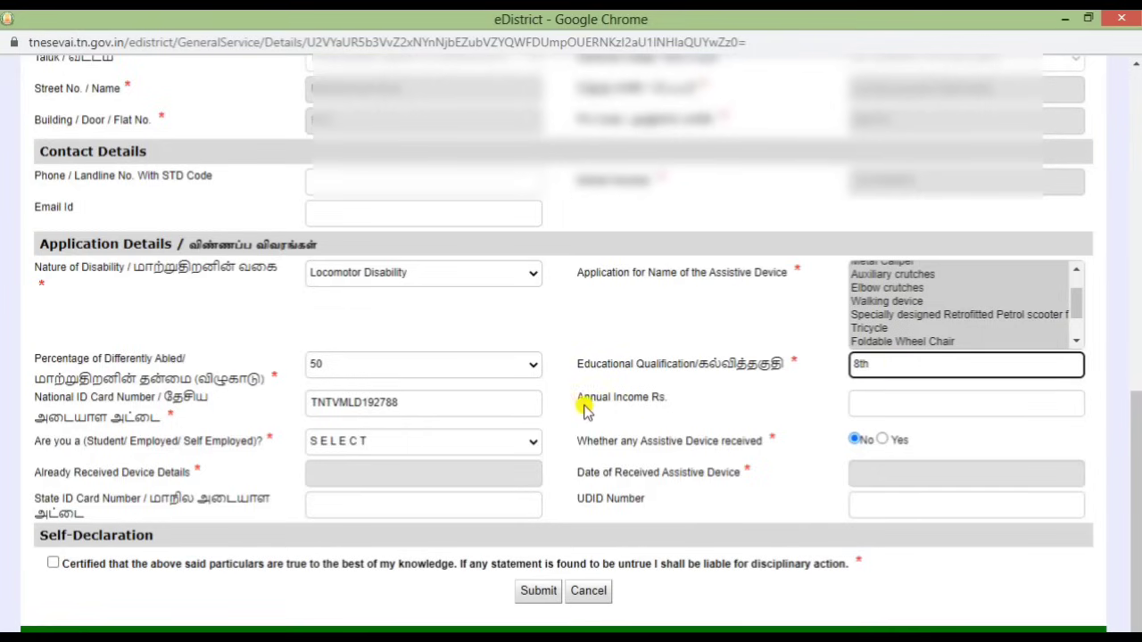
{"action": "left_click_drag", "start_coordinate": [580, 404], "coordinate": [683, 407]}
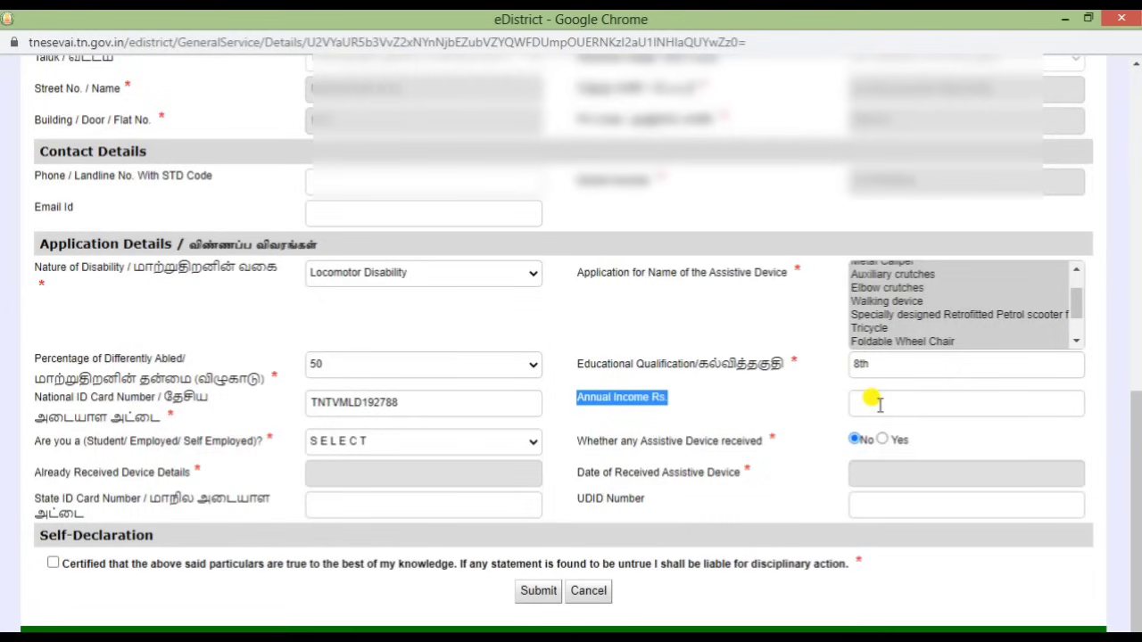
{"action": "left_click", "coordinate": [755, 395]}
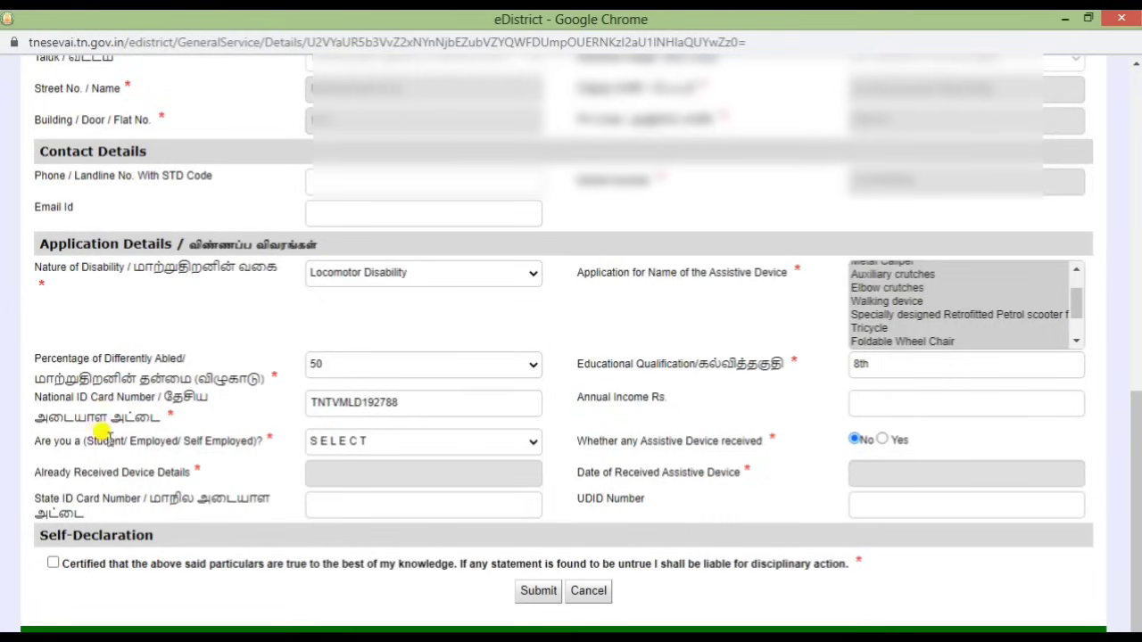
{"action": "left_click", "coordinate": [317, 442]}
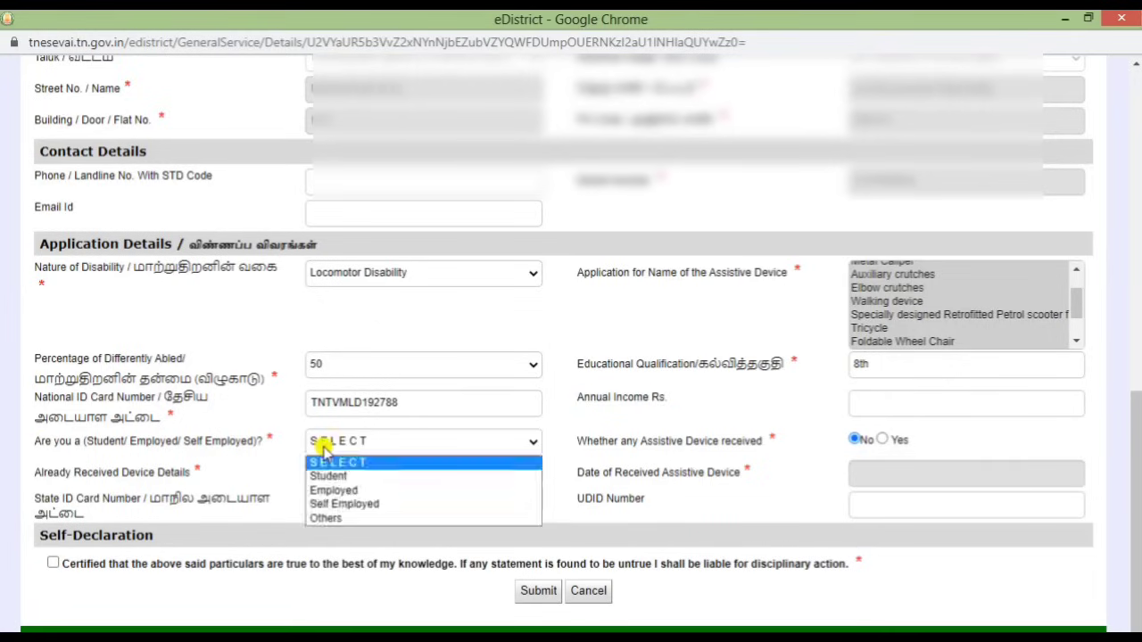
{"action": "left_click", "coordinate": [343, 517]}
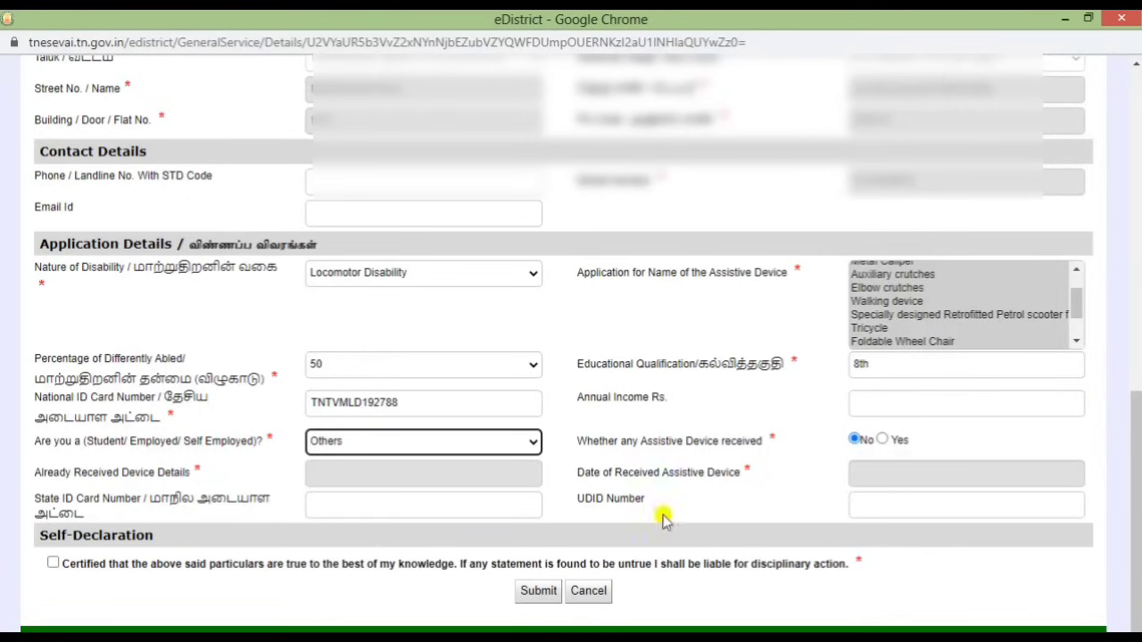
{"action": "left_click_drag", "start_coordinate": [574, 439], "coordinate": [789, 466]}
{"action": "left_click", "coordinate": [790, 466]}
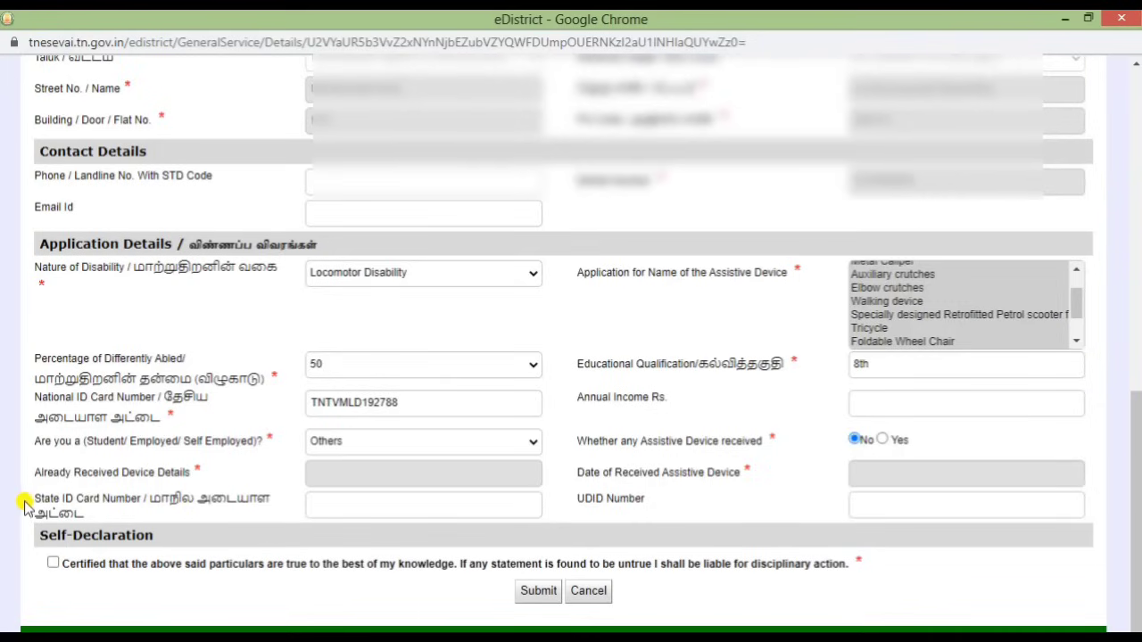
{"action": "left_click_drag", "start_coordinate": [35, 497], "coordinate": [195, 525]}
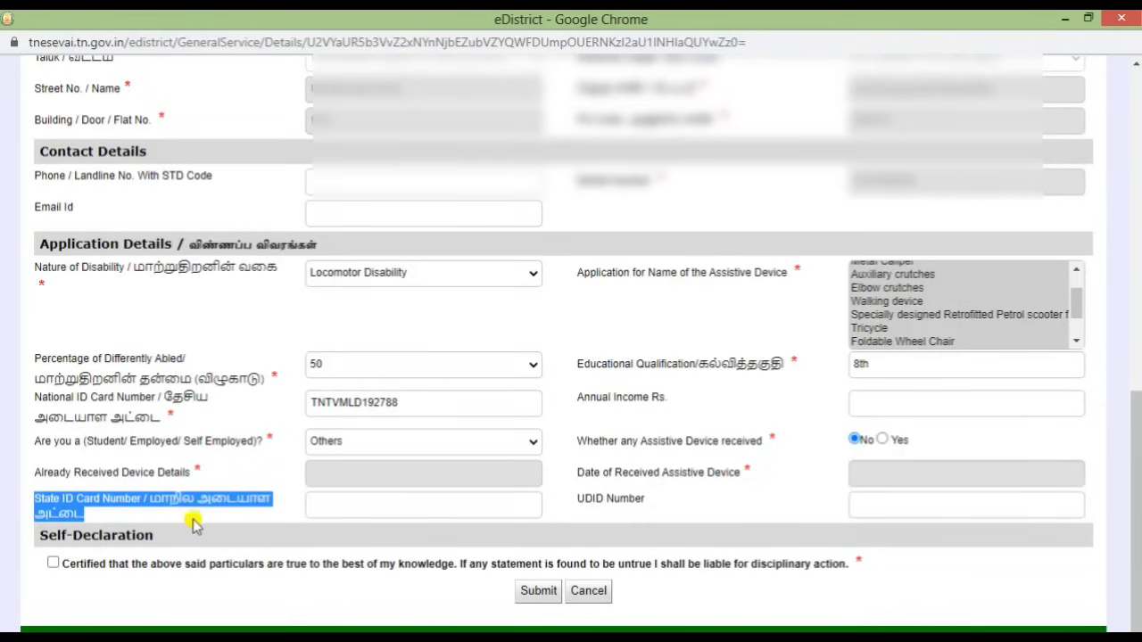
{"action": "left_click", "coordinate": [228, 525]}
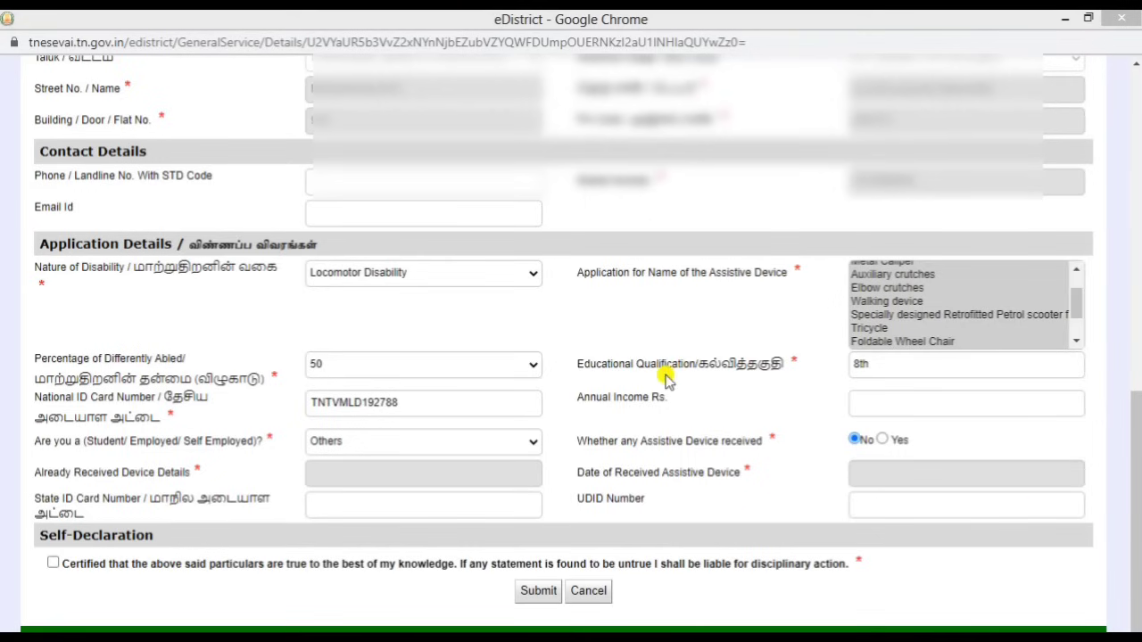
Accept the self-declaration that the particulars are true and submit the application form.
{"action": "left_click", "coordinate": [52, 563]}
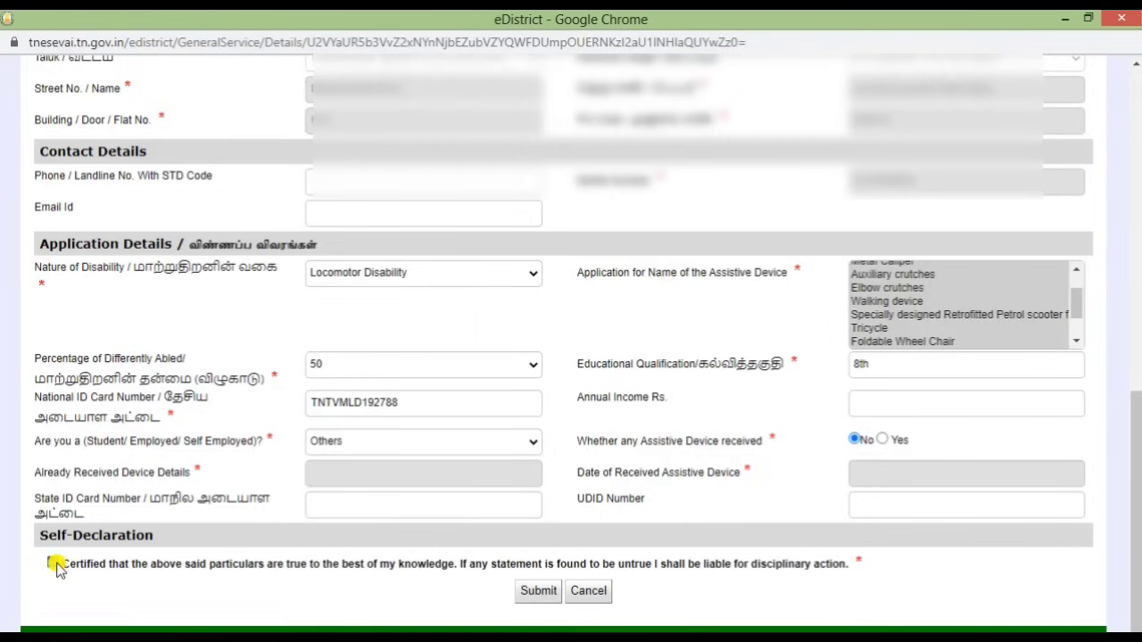
{"action": "left_click", "coordinate": [538, 592]}
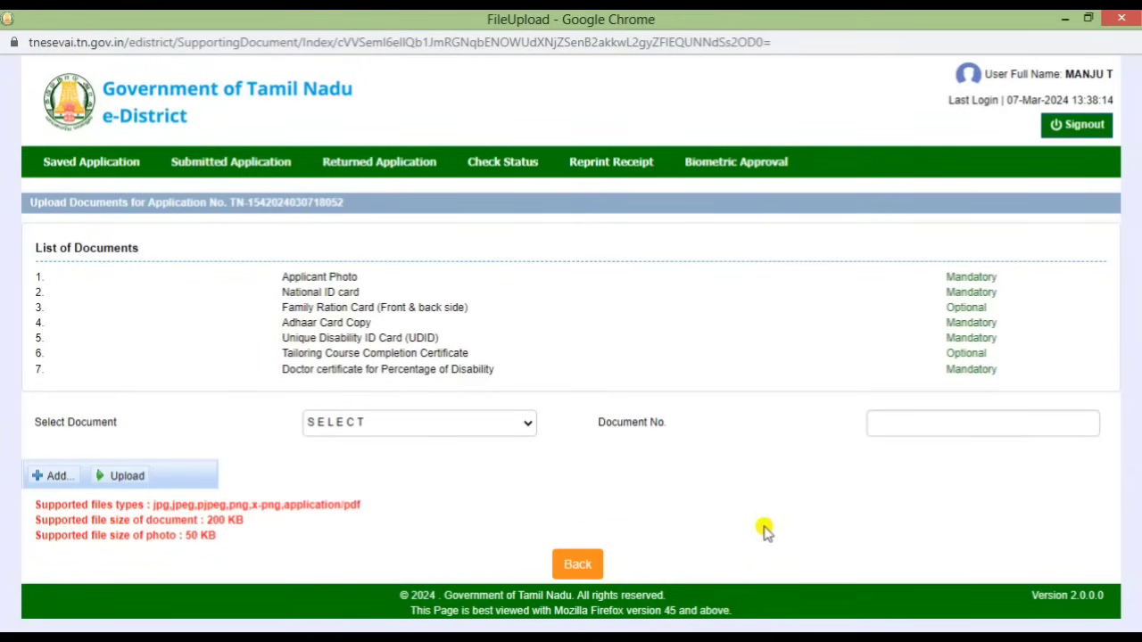
Review the list of supporting documents for the application and which ones are mandatory or optional.
{"action": "left_click_drag", "start_coordinate": [282, 277], "coordinate": [371, 284]}
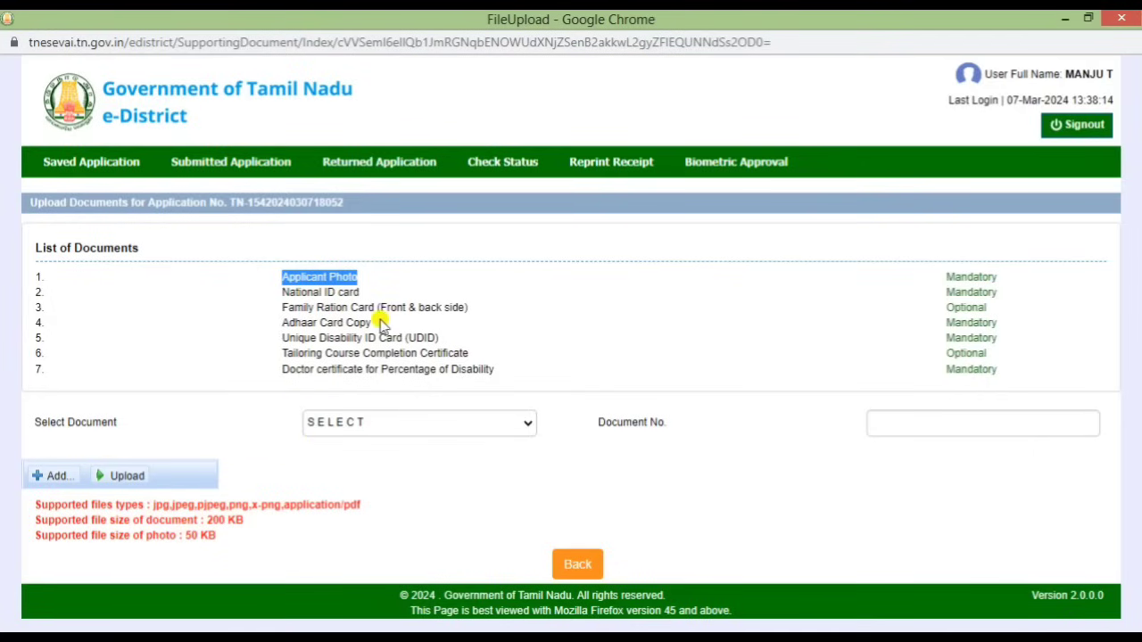
{"action": "left_click_drag", "start_coordinate": [282, 293], "coordinate": [380, 301]}
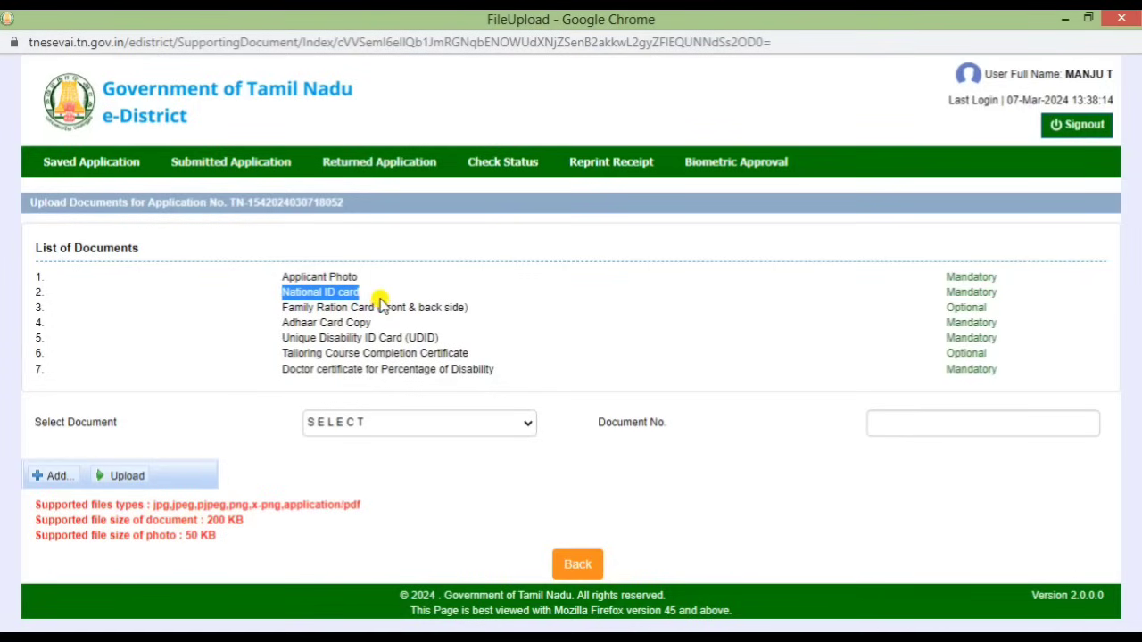
{"action": "left_click_drag", "start_coordinate": [282, 307], "coordinate": [482, 311]}
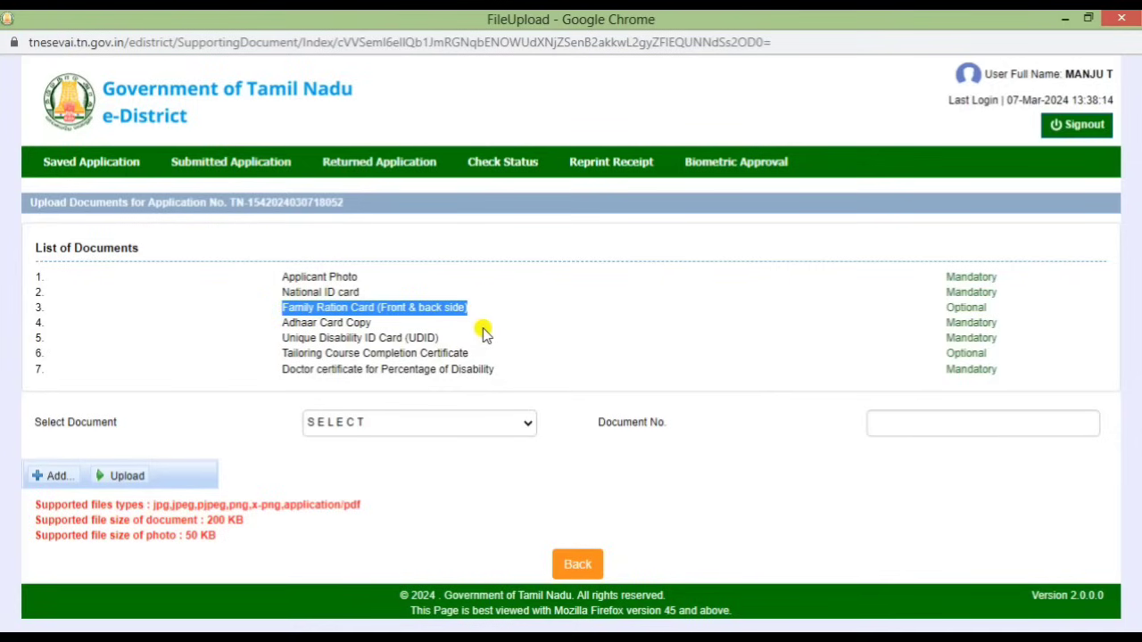
{"action": "left_click_drag", "start_coordinate": [280, 321], "coordinate": [408, 321]}
{"action": "left_click", "coordinate": [444, 326]}
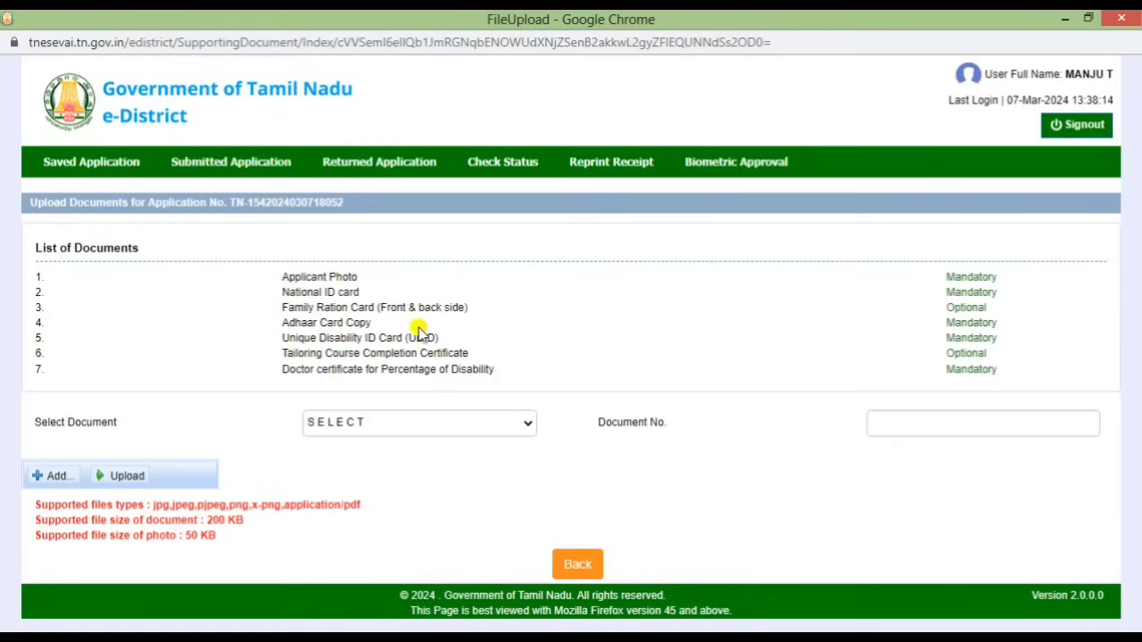
{"action": "left_click_drag", "start_coordinate": [277, 339], "coordinate": [456, 342]}
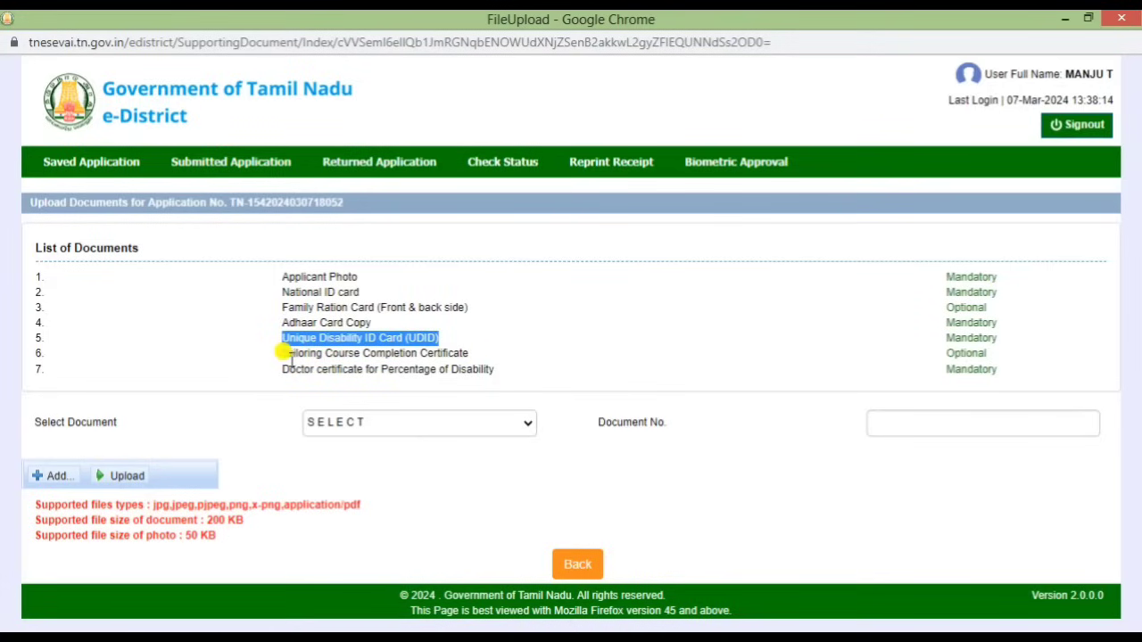
{"action": "left_click_drag", "start_coordinate": [276, 350], "coordinate": [490, 361]}
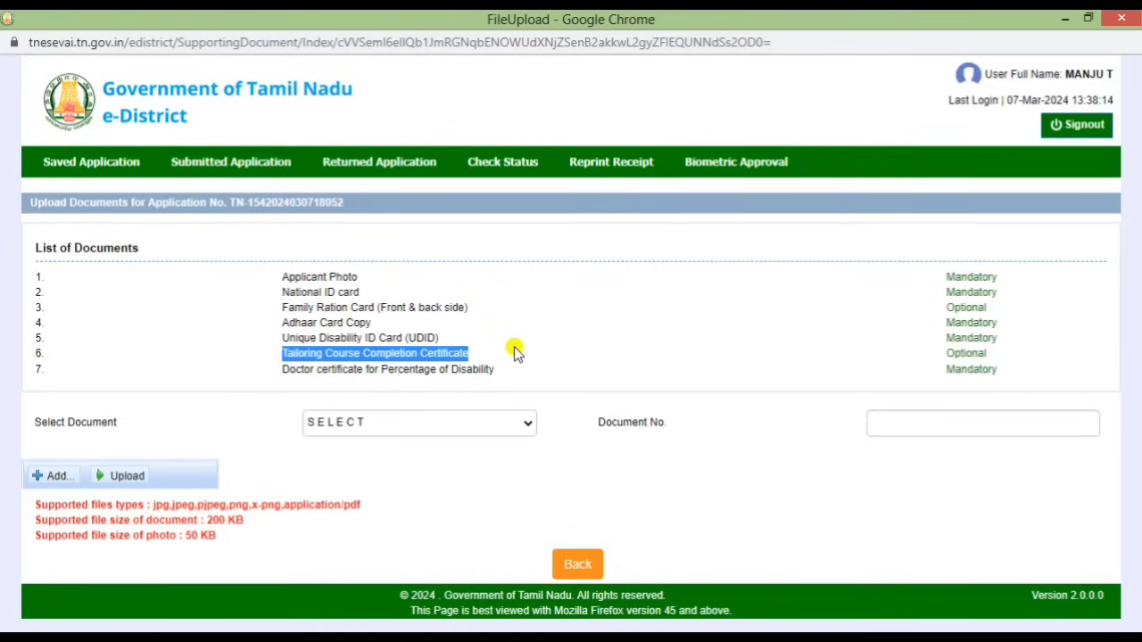
{"action": "left_click", "coordinate": [514, 350]}
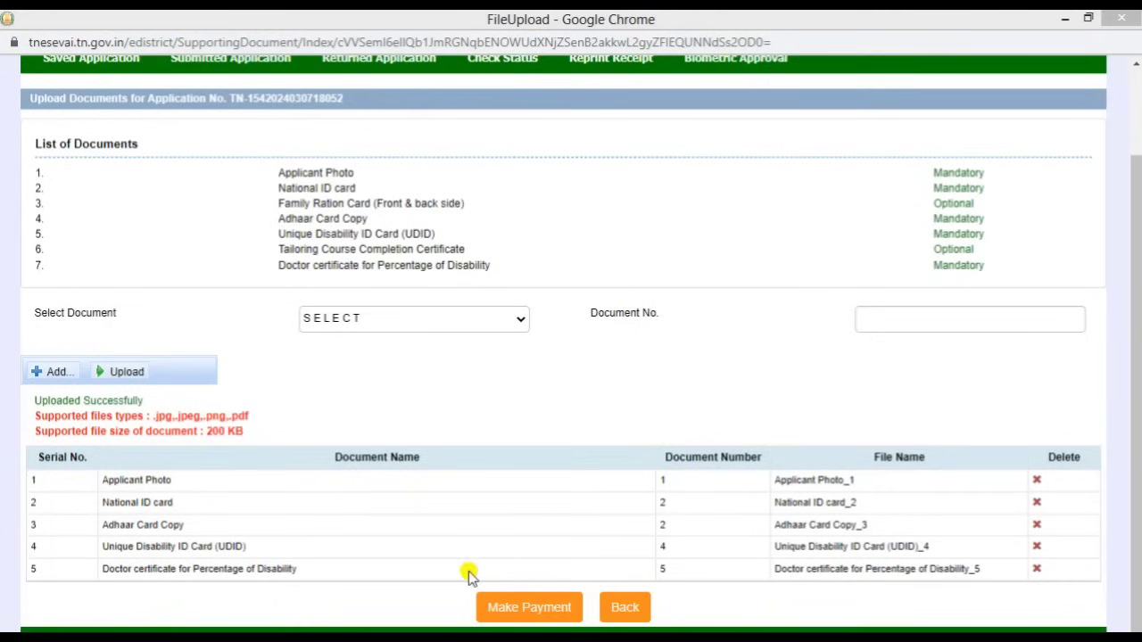
Proceed to payment for the application with its supporting documents uploaded.
{"action": "left_click", "coordinate": [546, 608]}
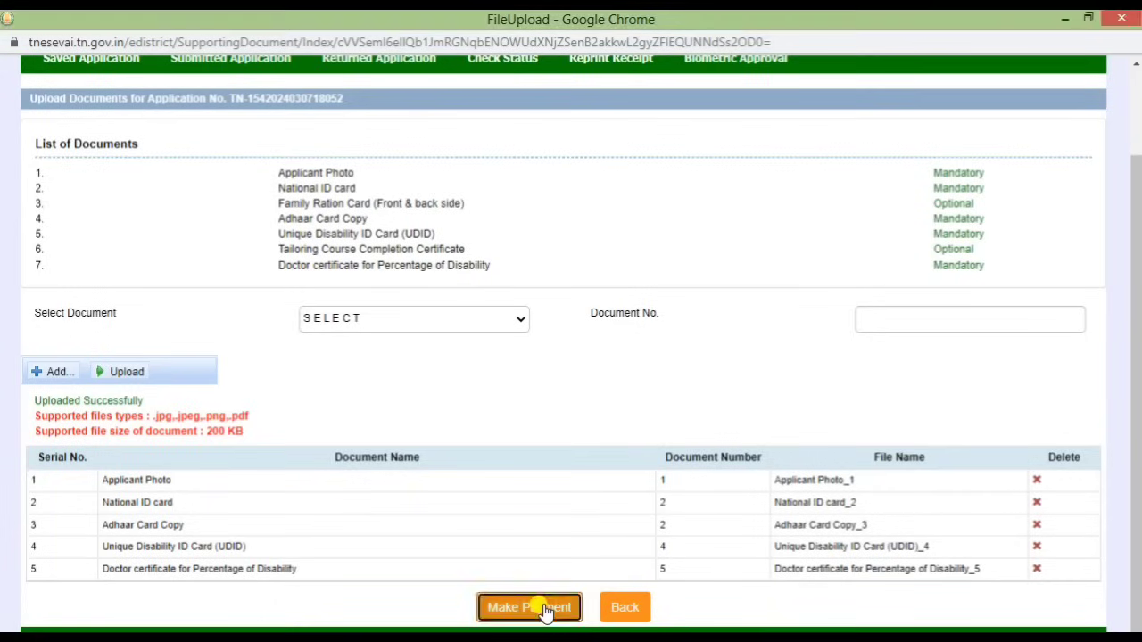